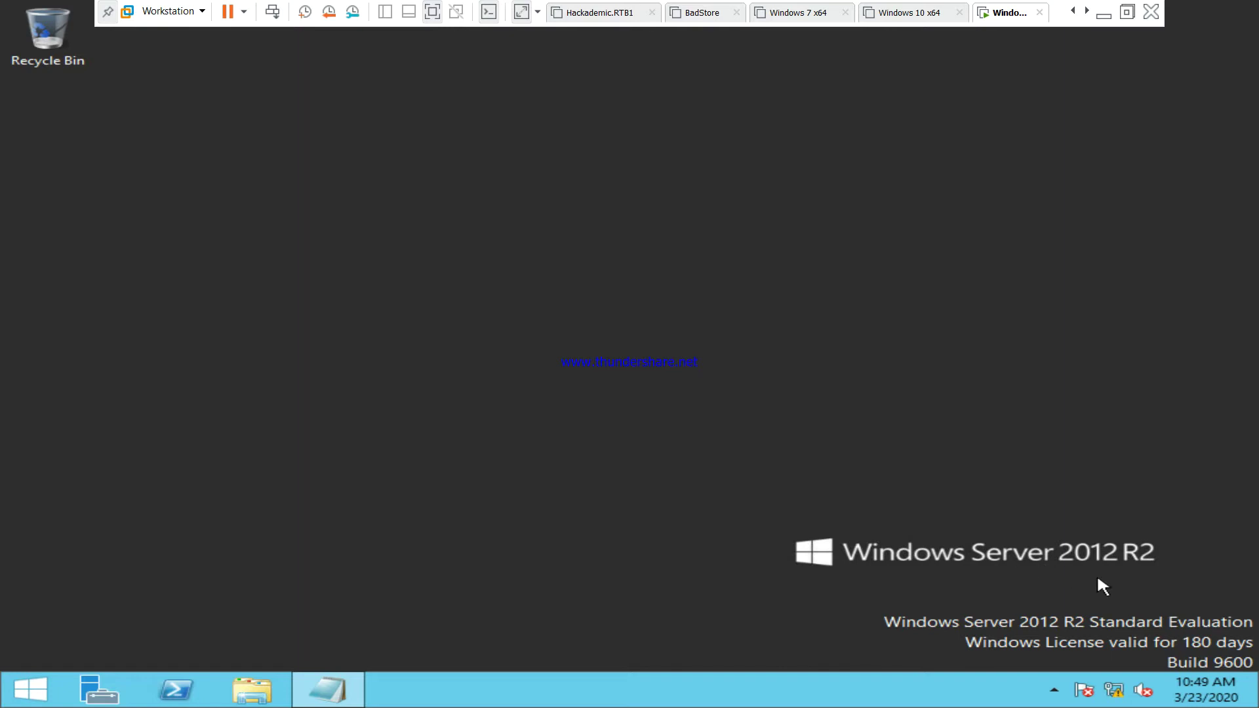
# Open Server Manager and start adding roles, using a role-based or feature-based installation on TestServer from the server pool
pyautogui.click(97, 692)
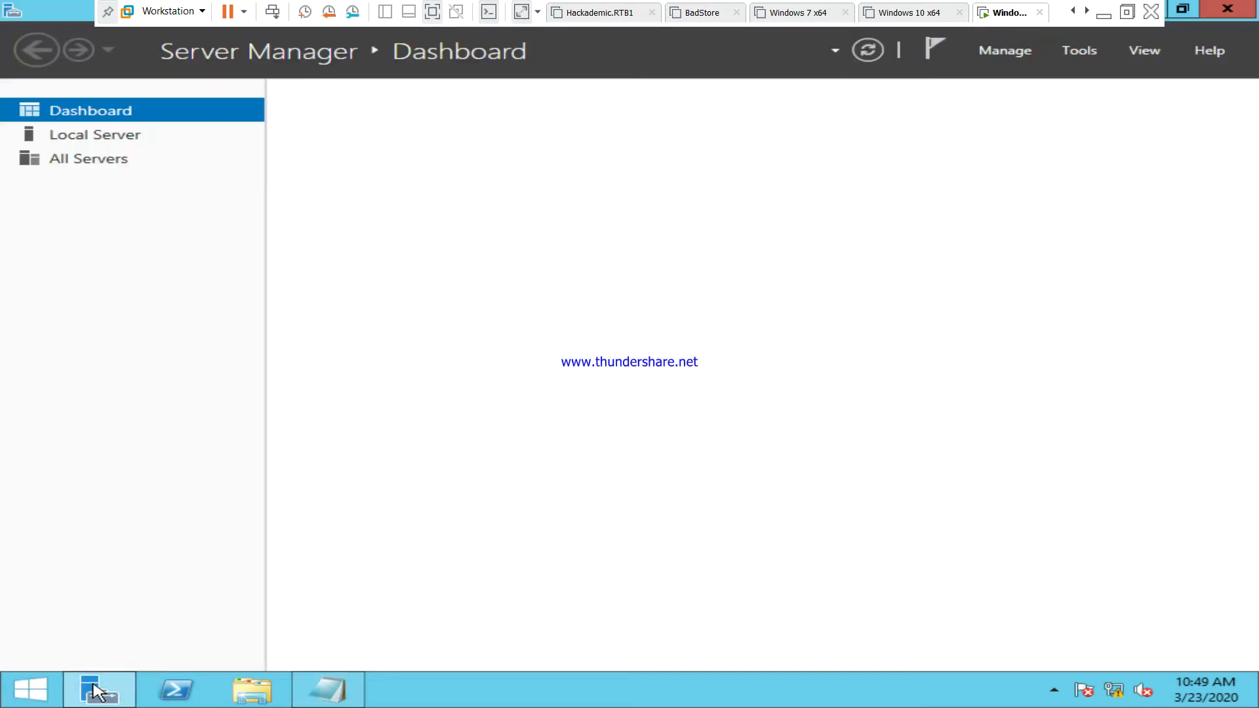
pyautogui.click(1006, 52)
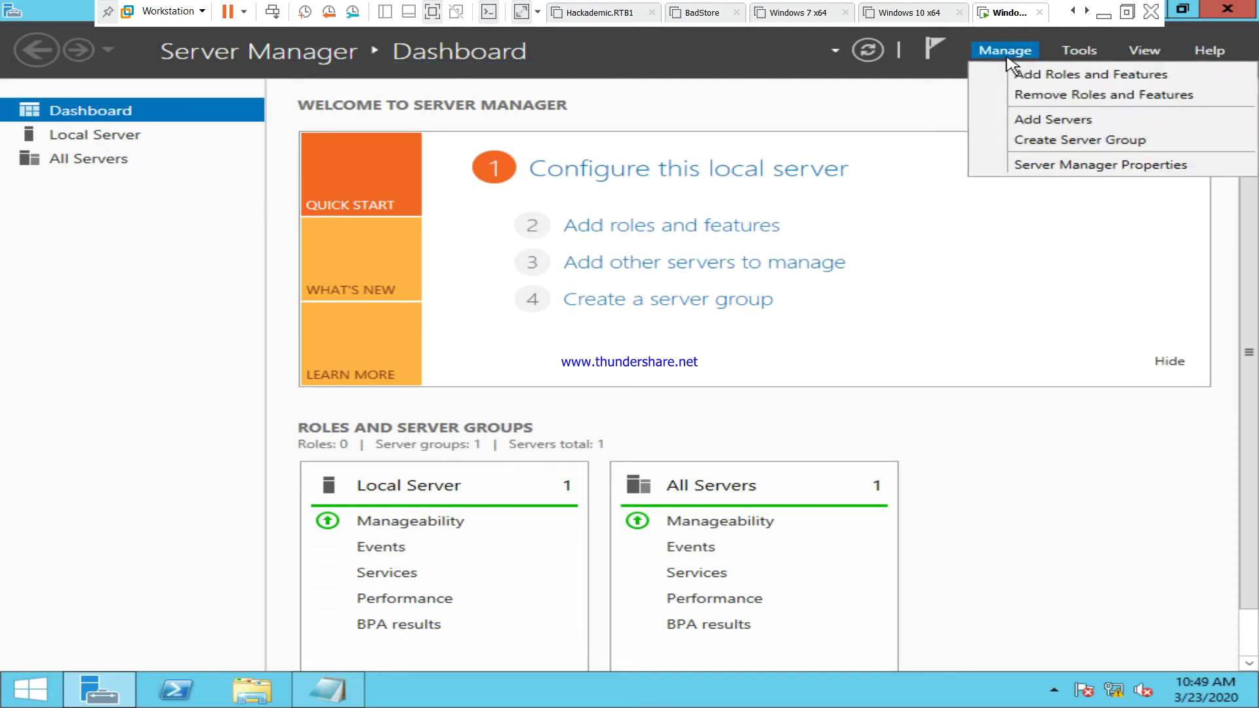
pyautogui.click(1043, 76)
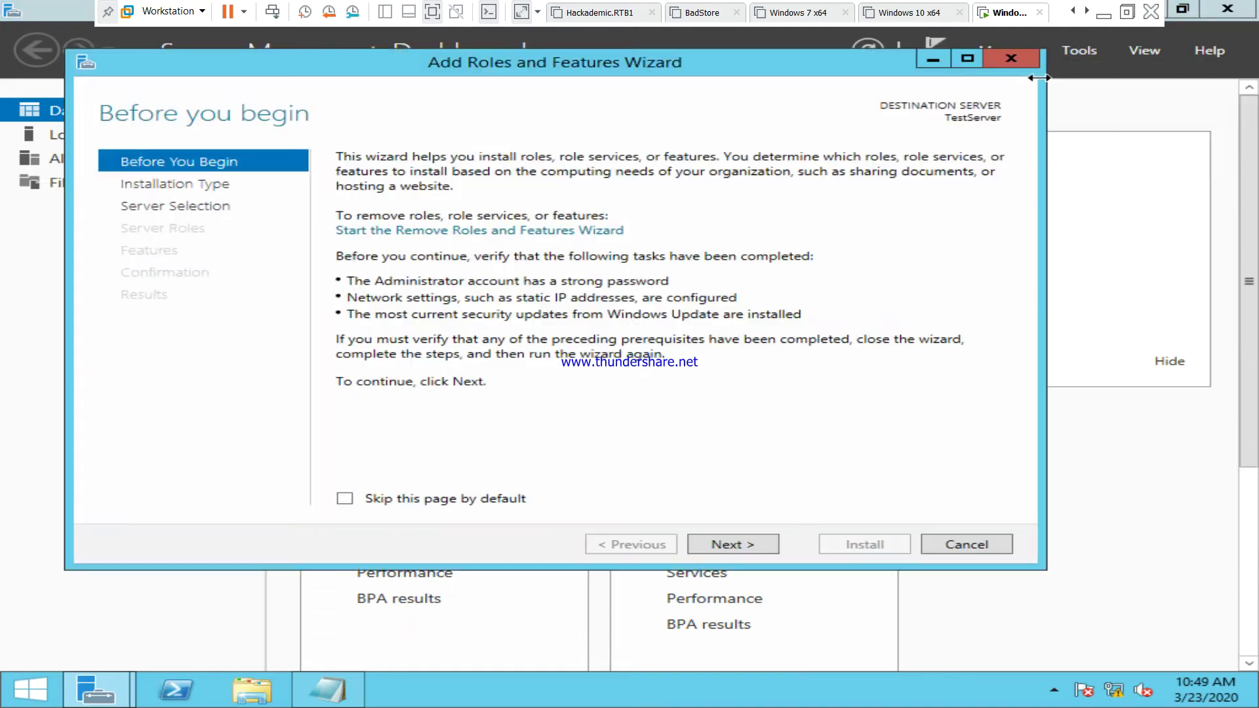
pyautogui.click(752, 555)
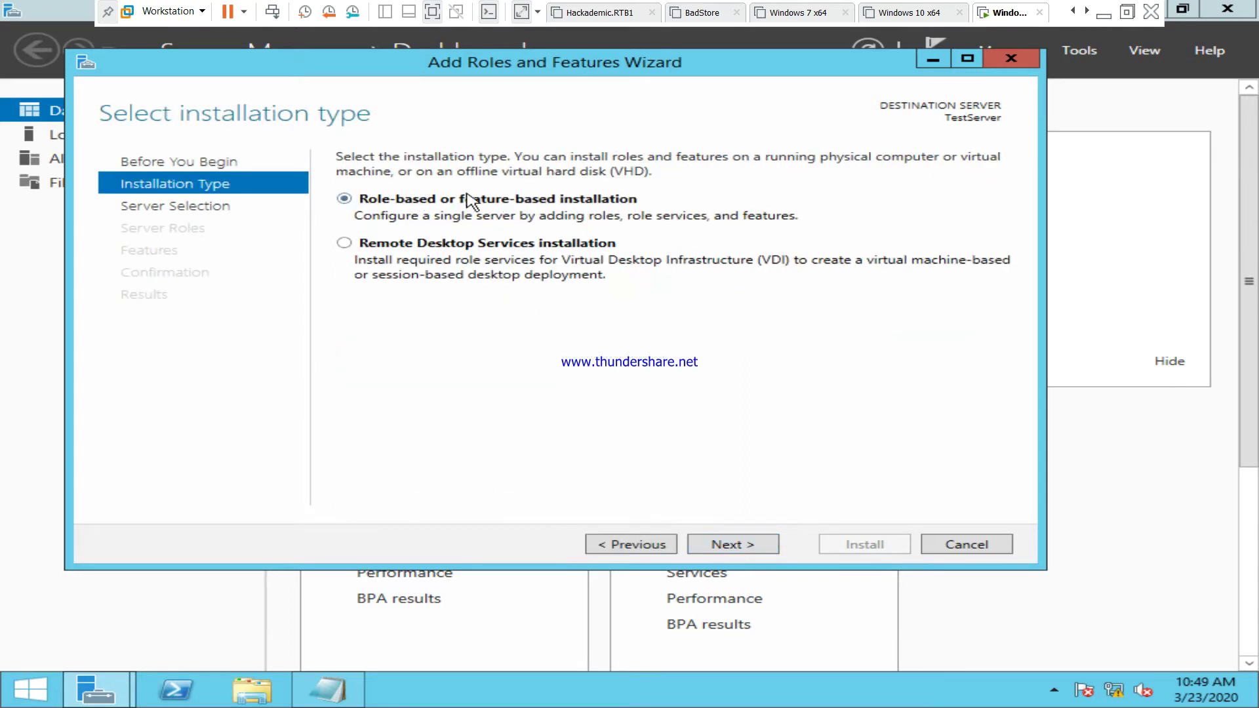
pyautogui.click(742, 553)
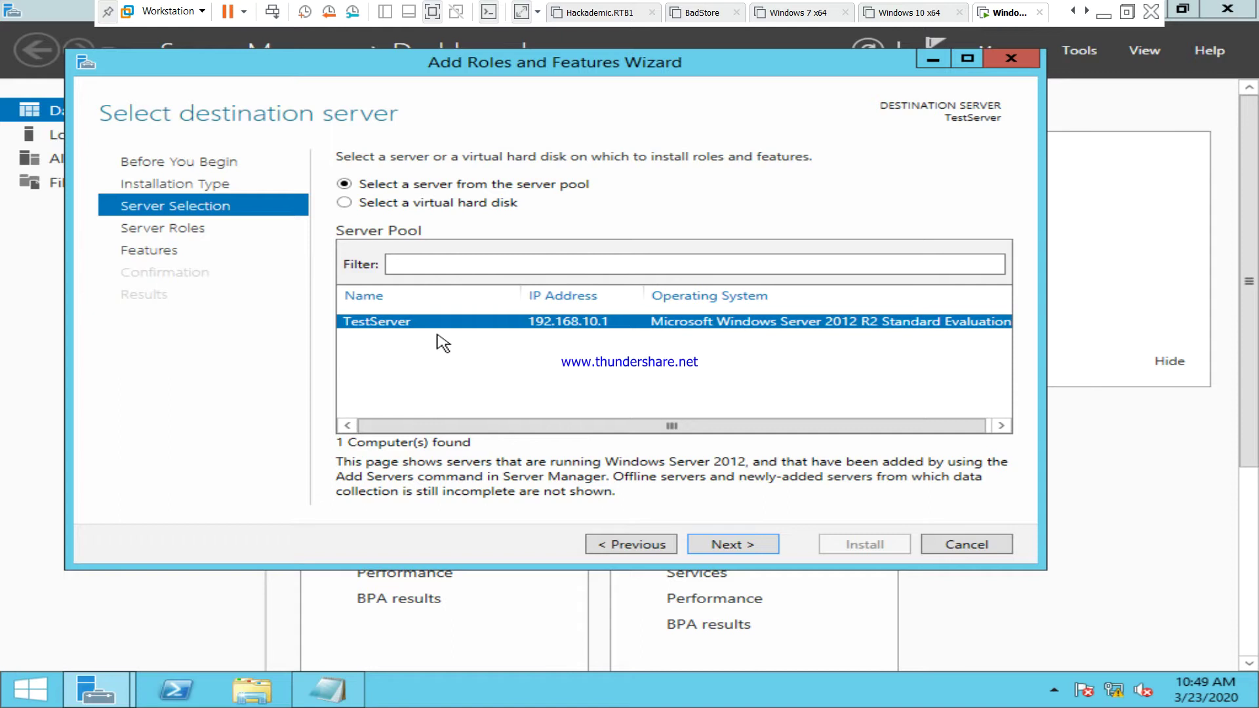
pyautogui.click(754, 548)
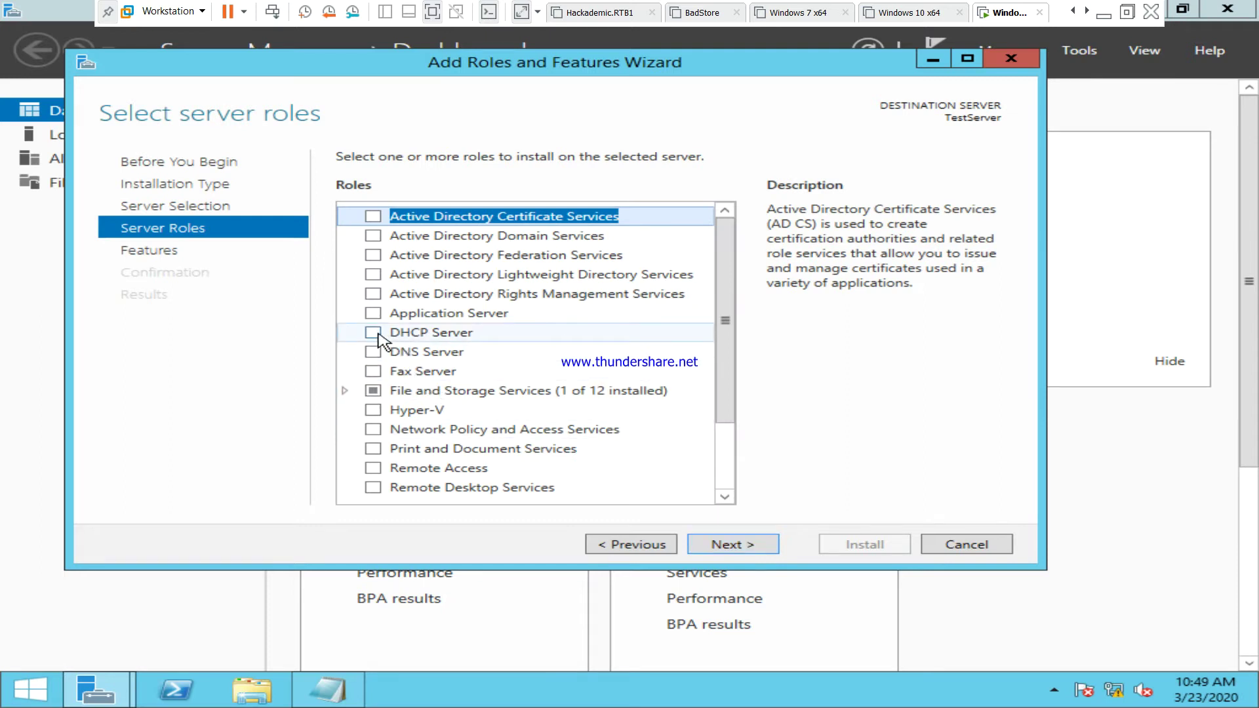
# Select the DHCP Server role with its management tools, keep the default features, and start the installation
pyautogui.click(379, 334)
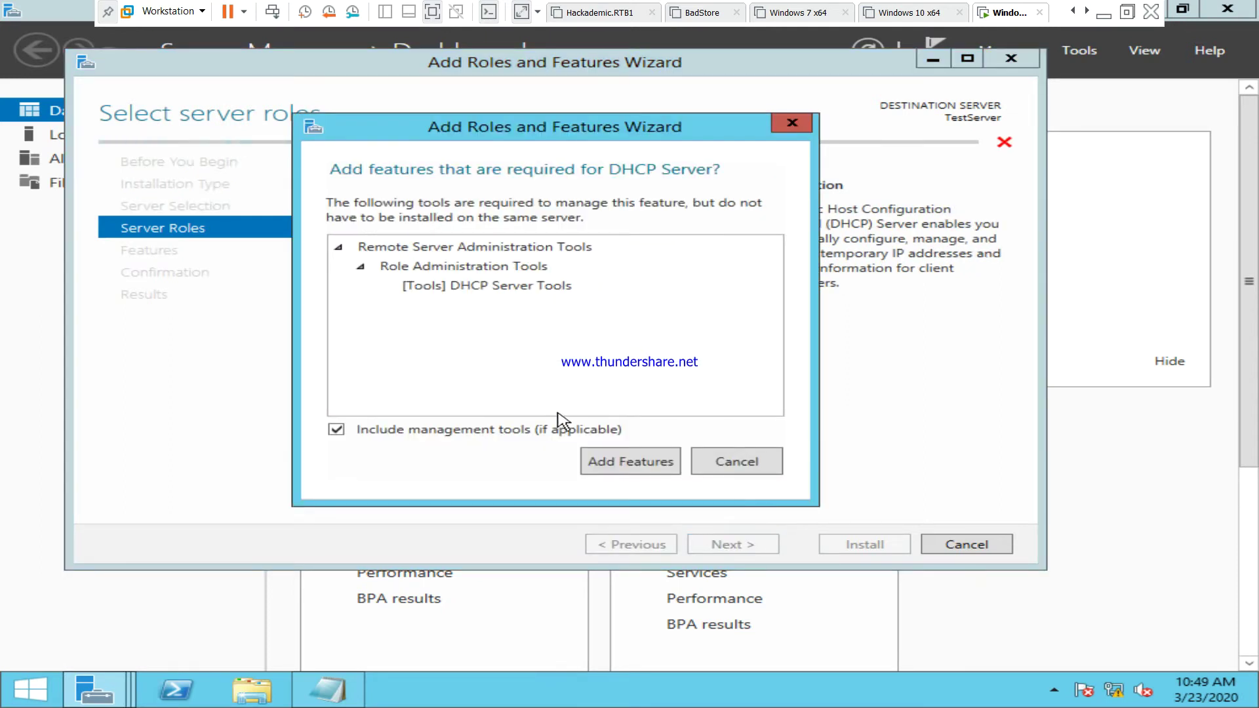
pyautogui.click(643, 473)
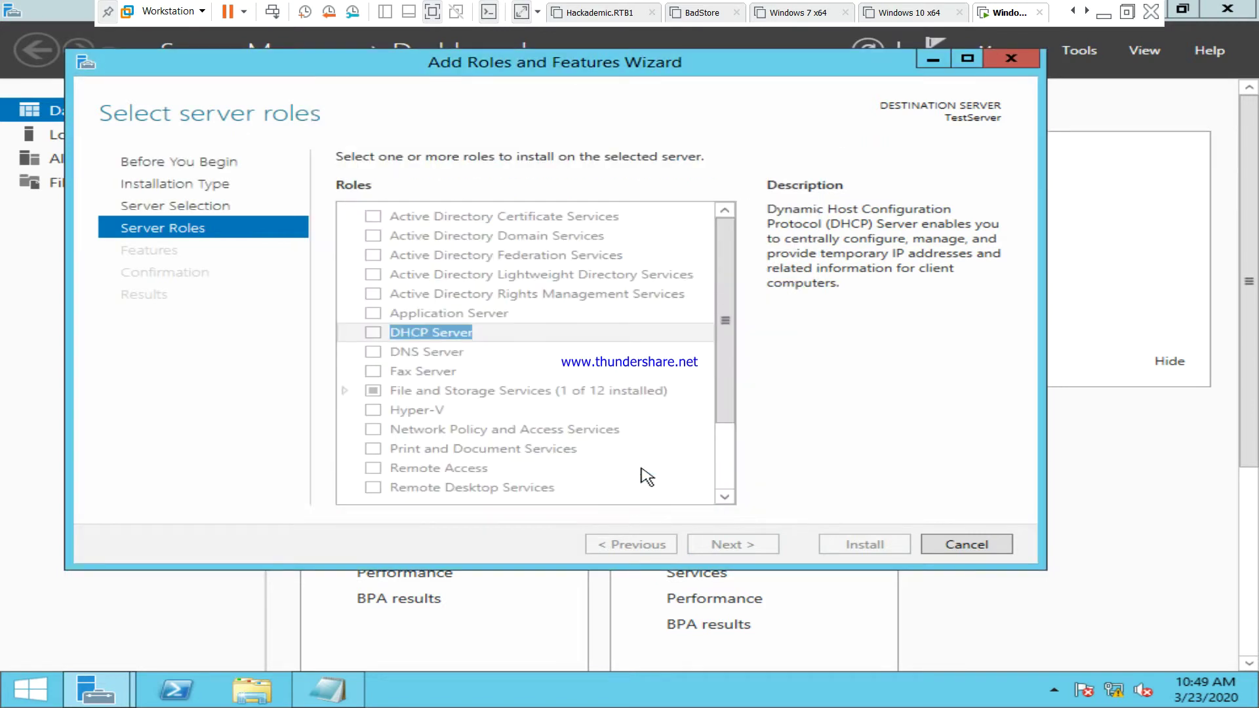
pyautogui.click(764, 555)
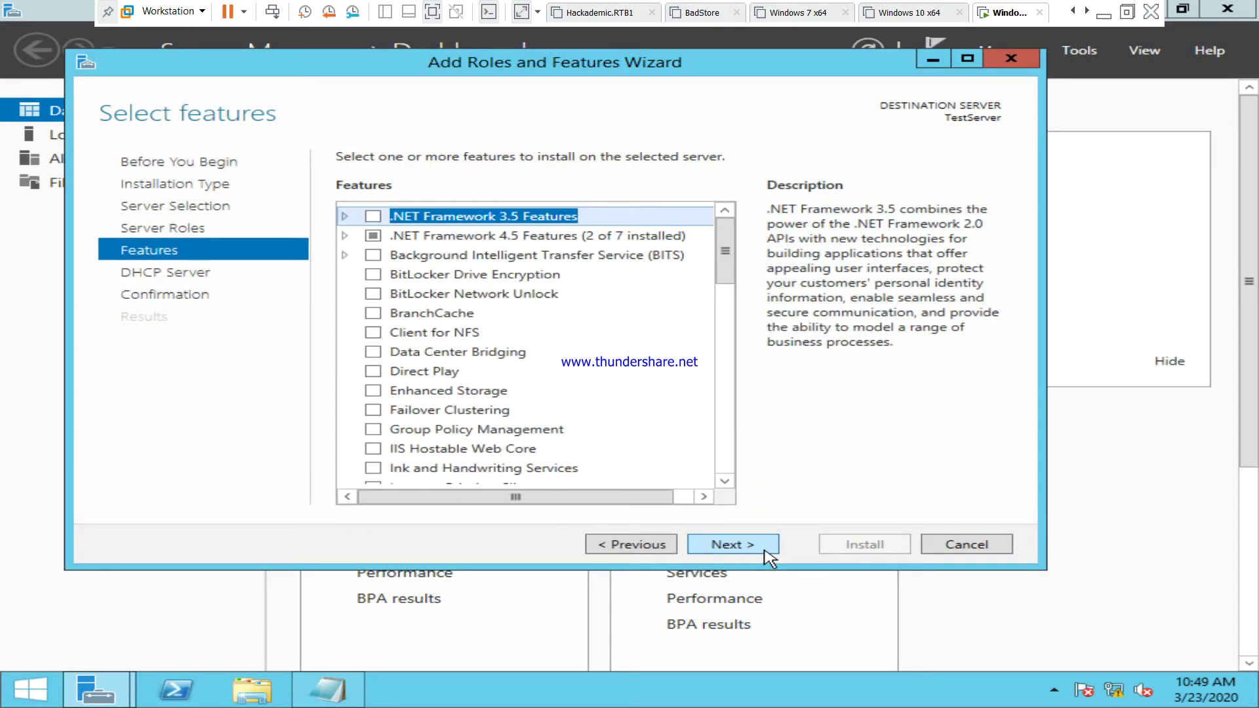
pyautogui.click(764, 555)
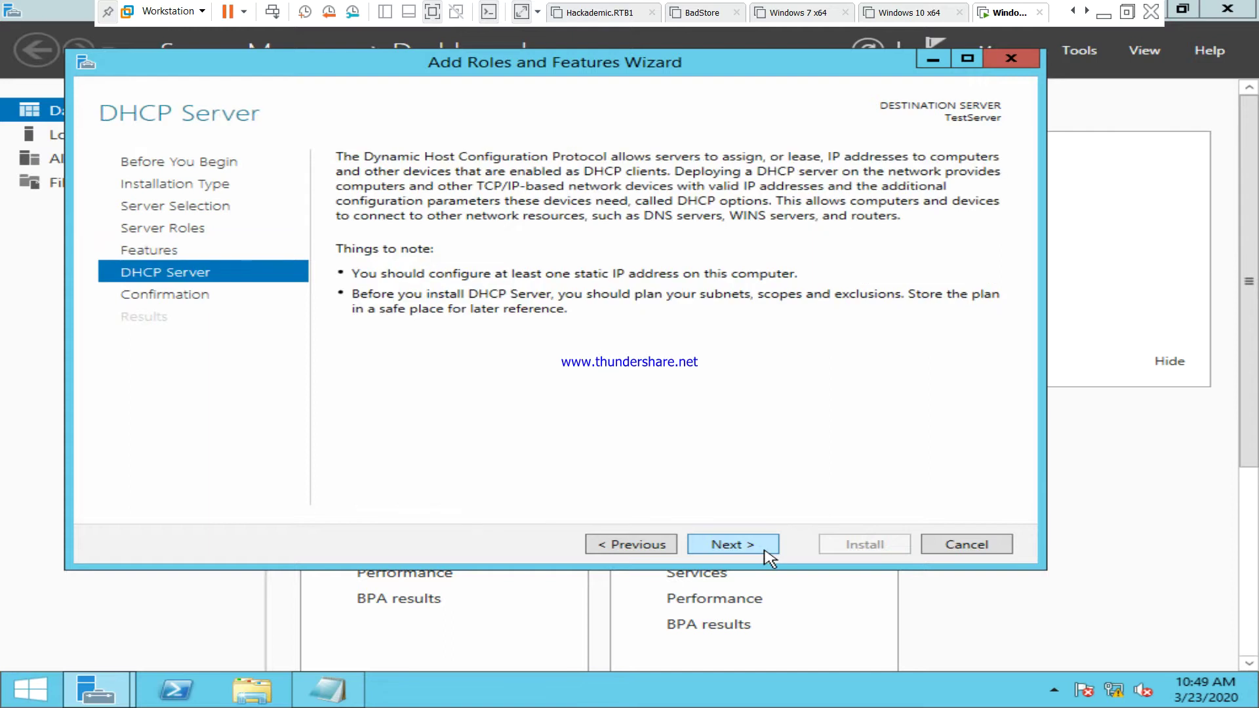
pyautogui.click(769, 555)
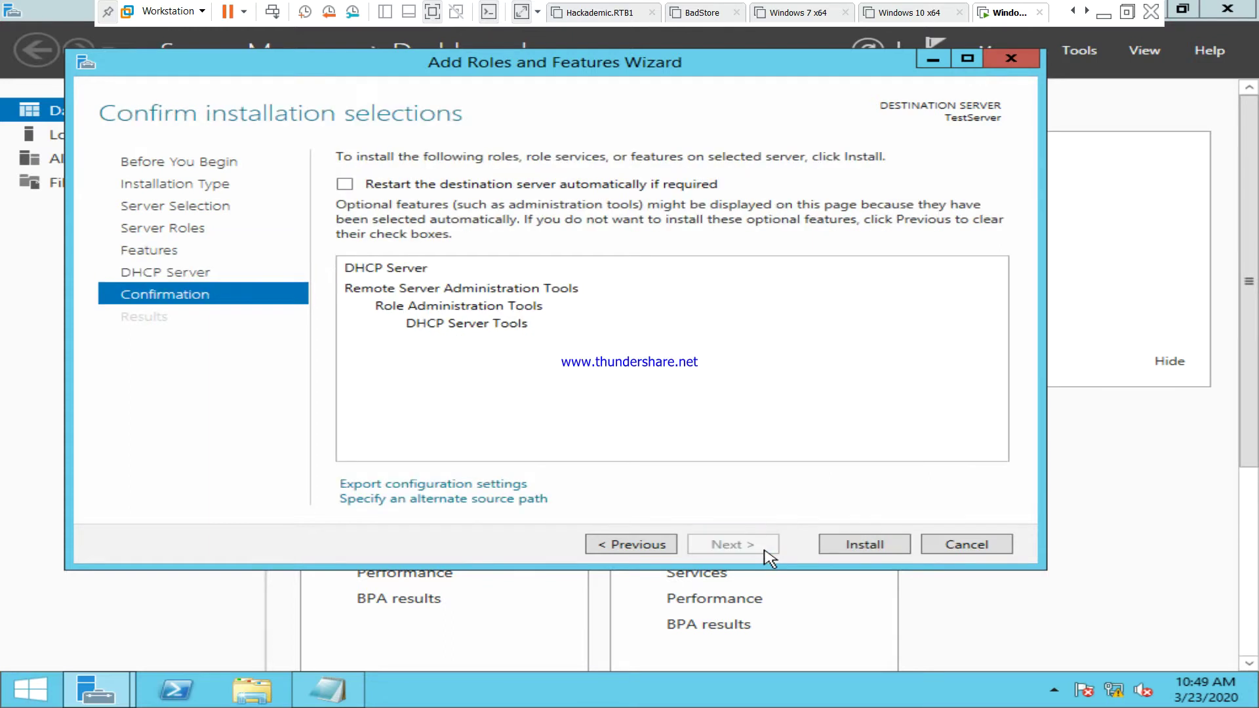
pyautogui.click(846, 552)
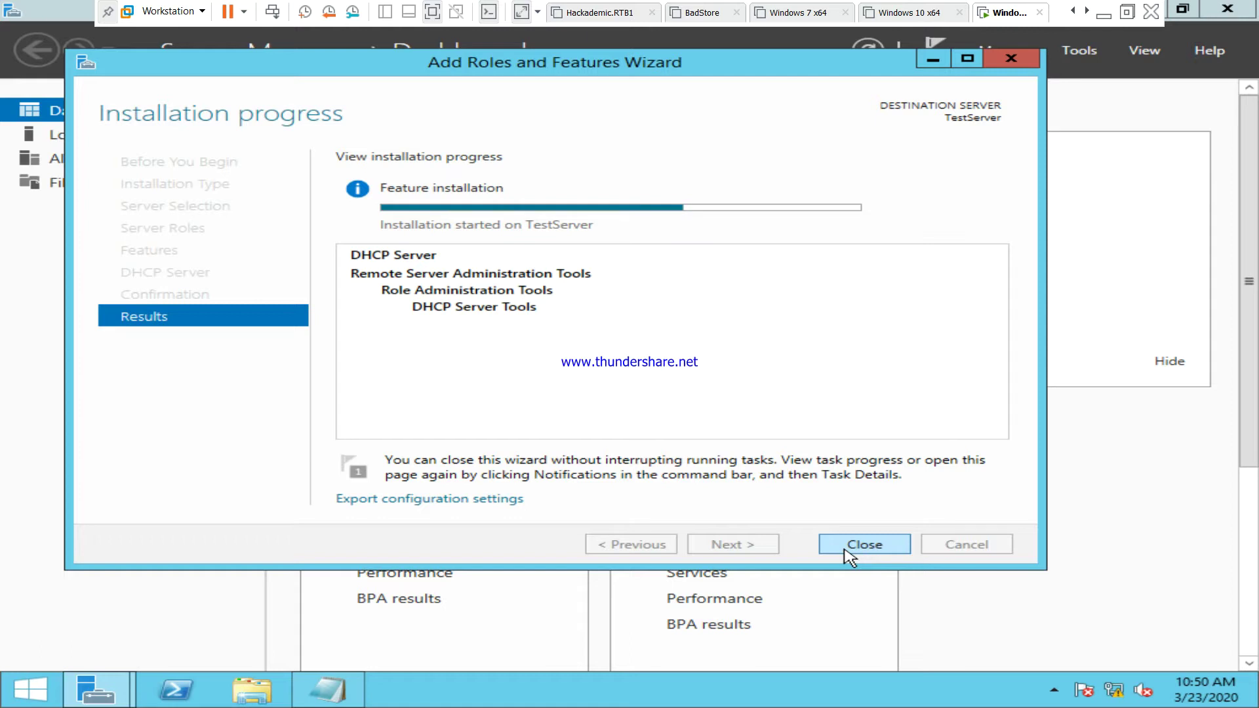
# Review the DHCP configuration notes in Notepad covering address pool, exceptions and reservations, and return to the installation wizard
pyautogui.hotkey('alt', 'Tab')
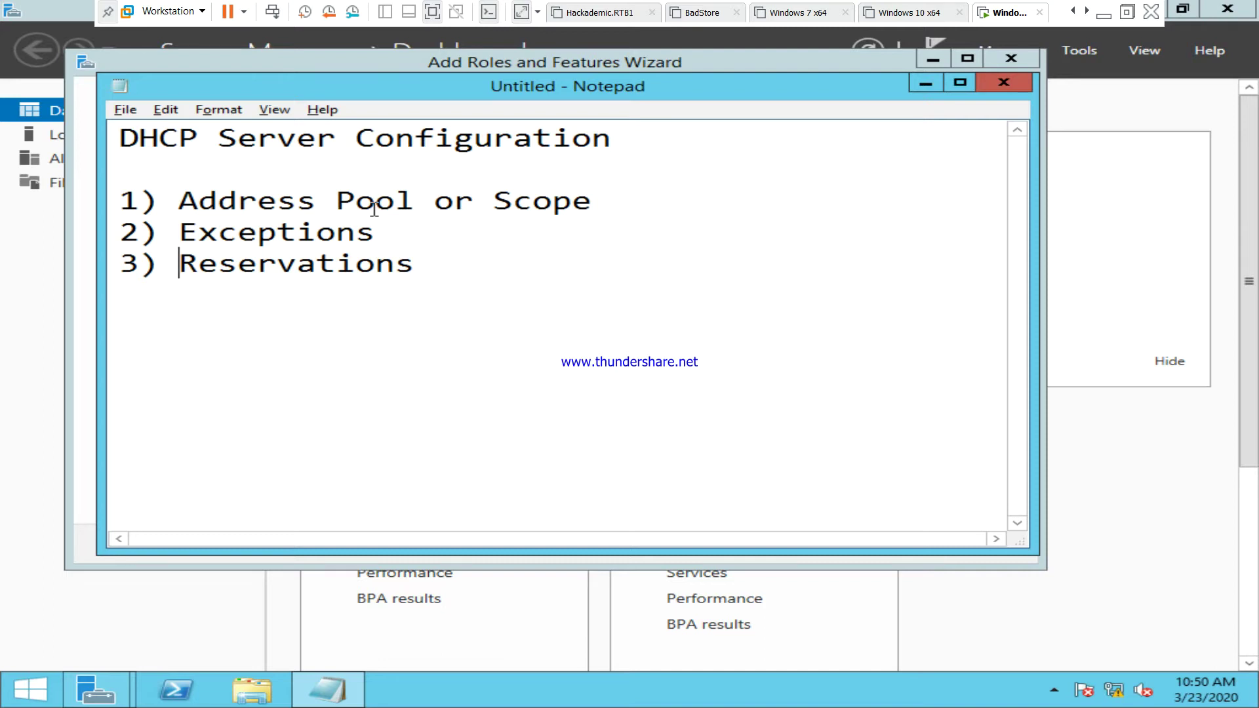
pyautogui.click(180, 232)
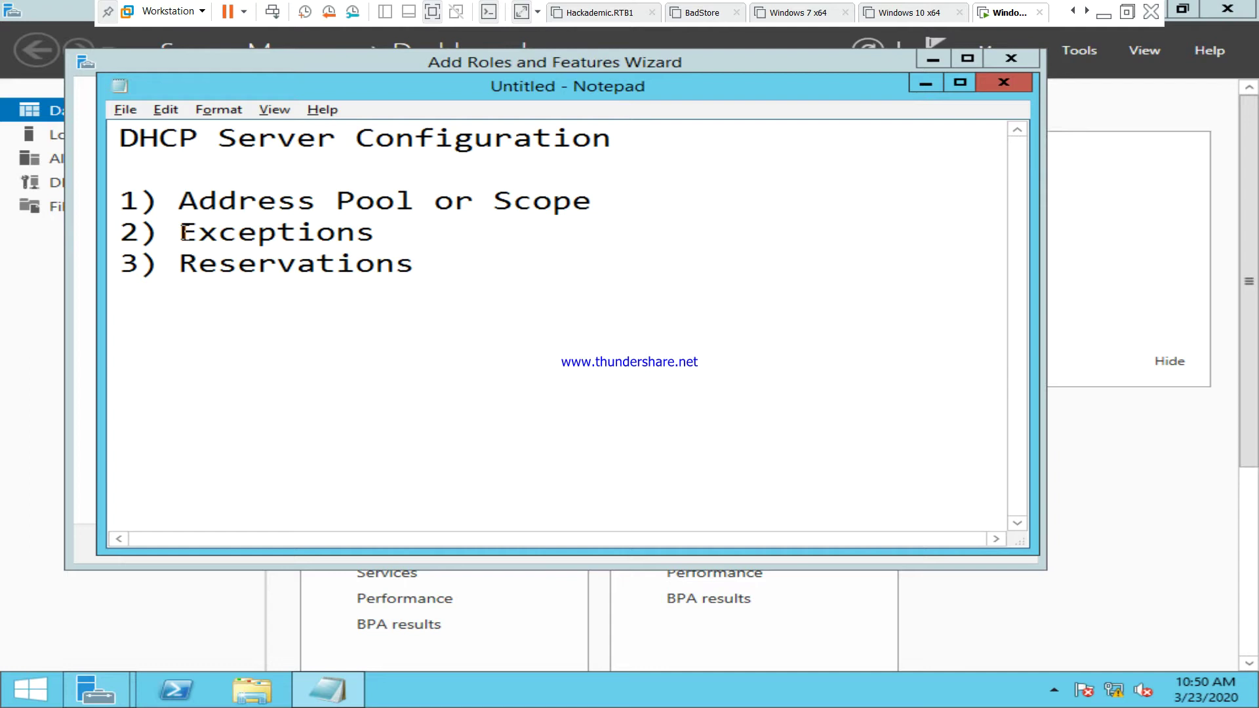
pyautogui.click(187, 261)
pyautogui.hotkey('alt', 'Tab')
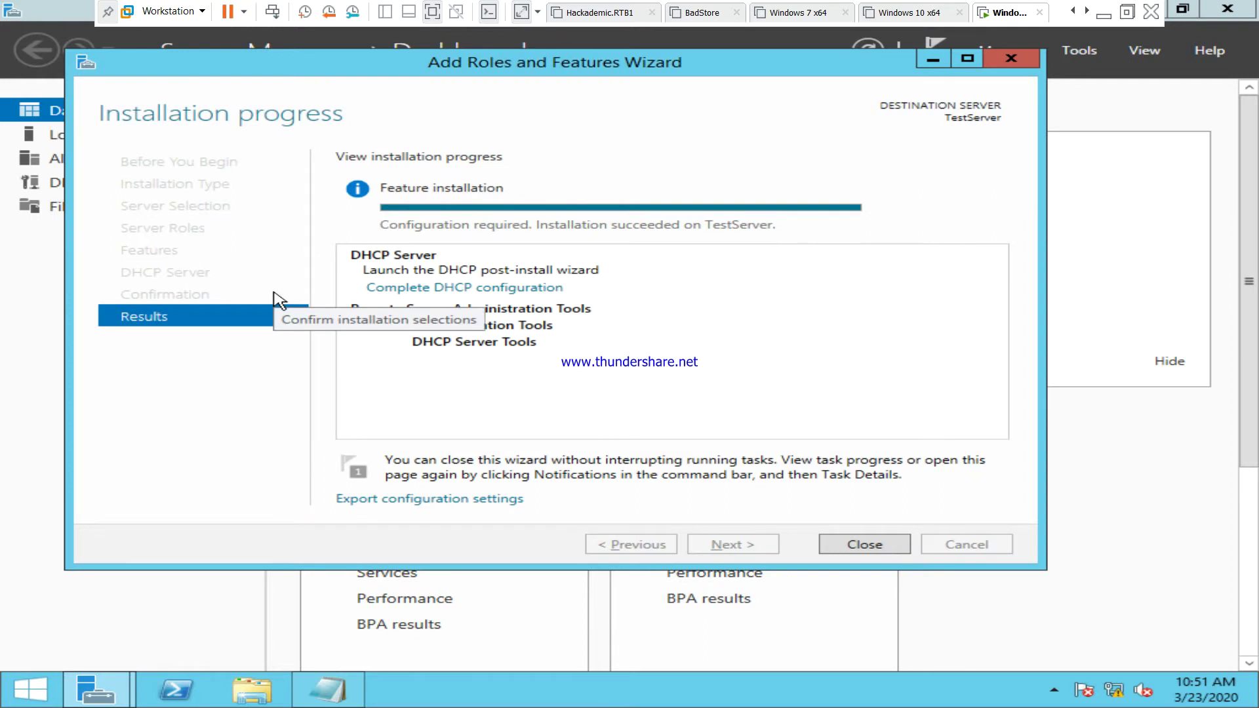
# Close the finished Add Roles and Features wizard and bring the Server Manager dashboard forward, leaving the notes open
pyautogui.click(891, 543)
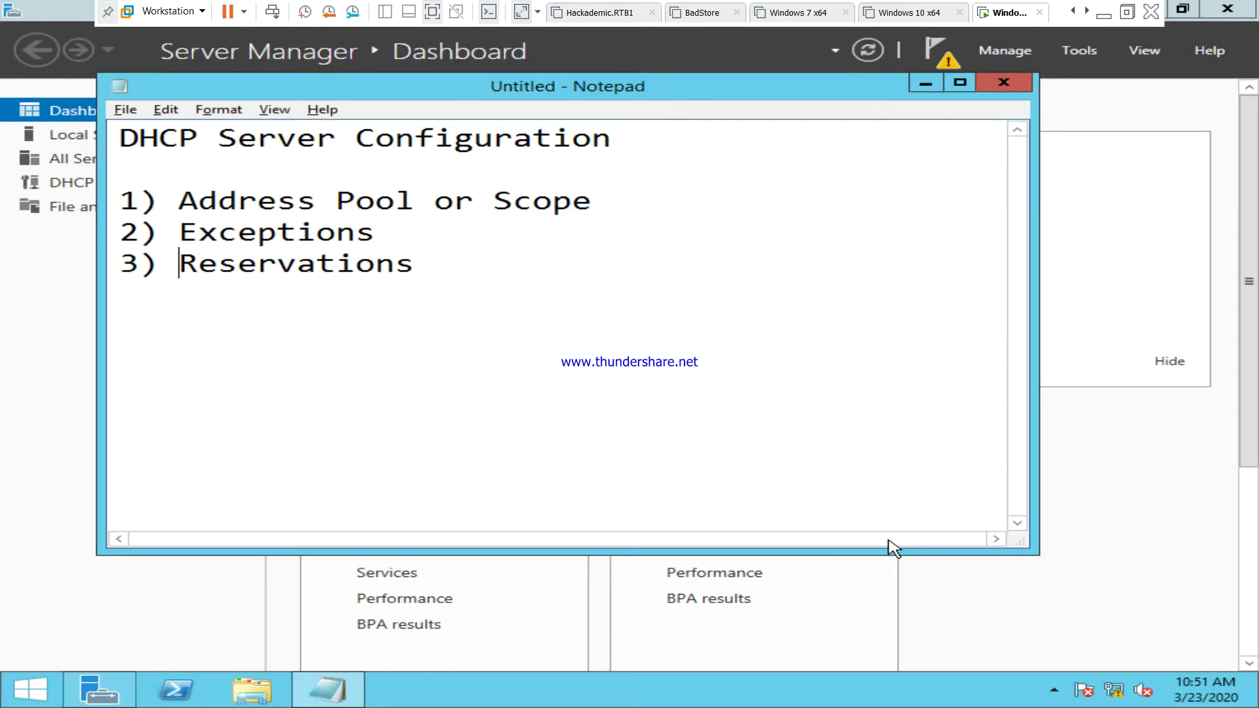
pyautogui.click(1004, 83)
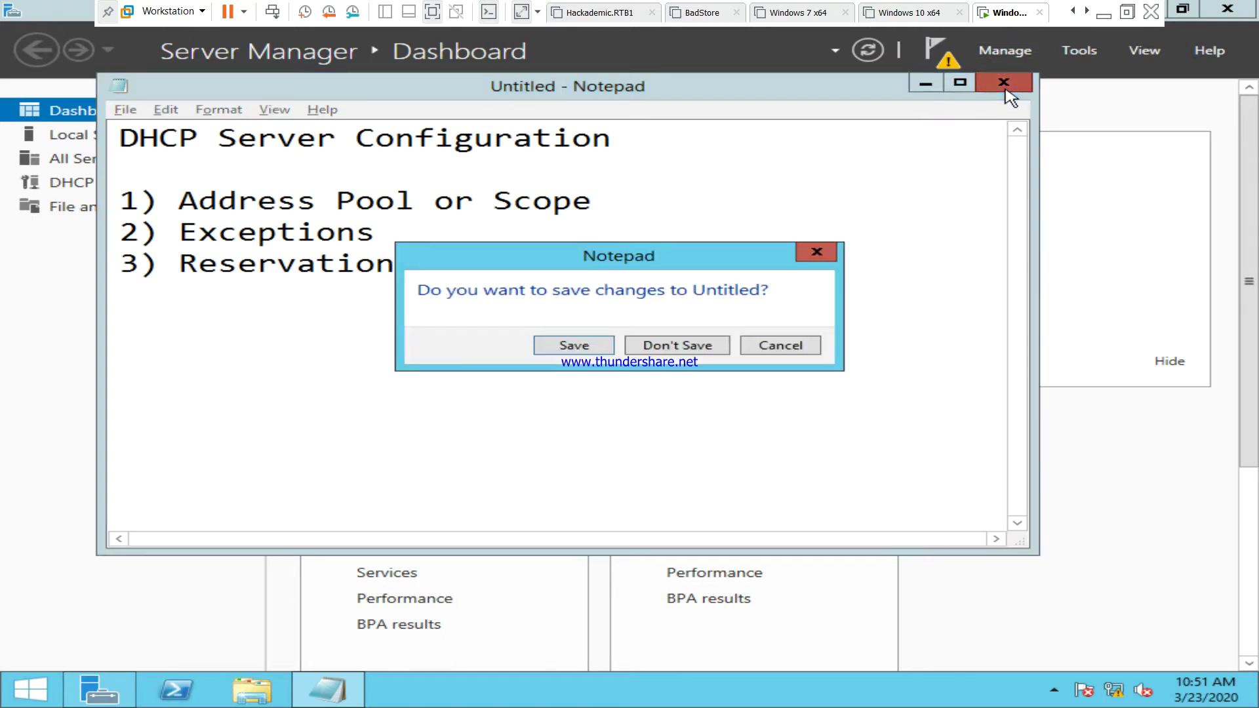
pyautogui.click(816, 252)
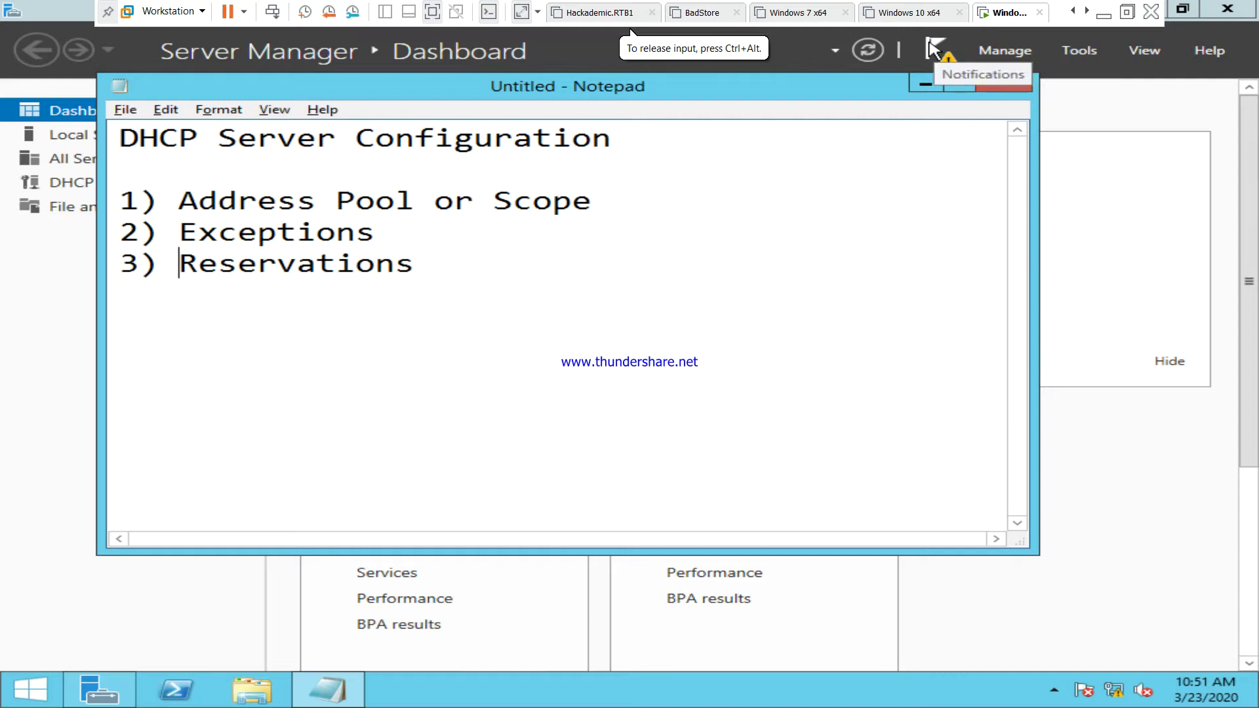
pyautogui.click(1082, 118)
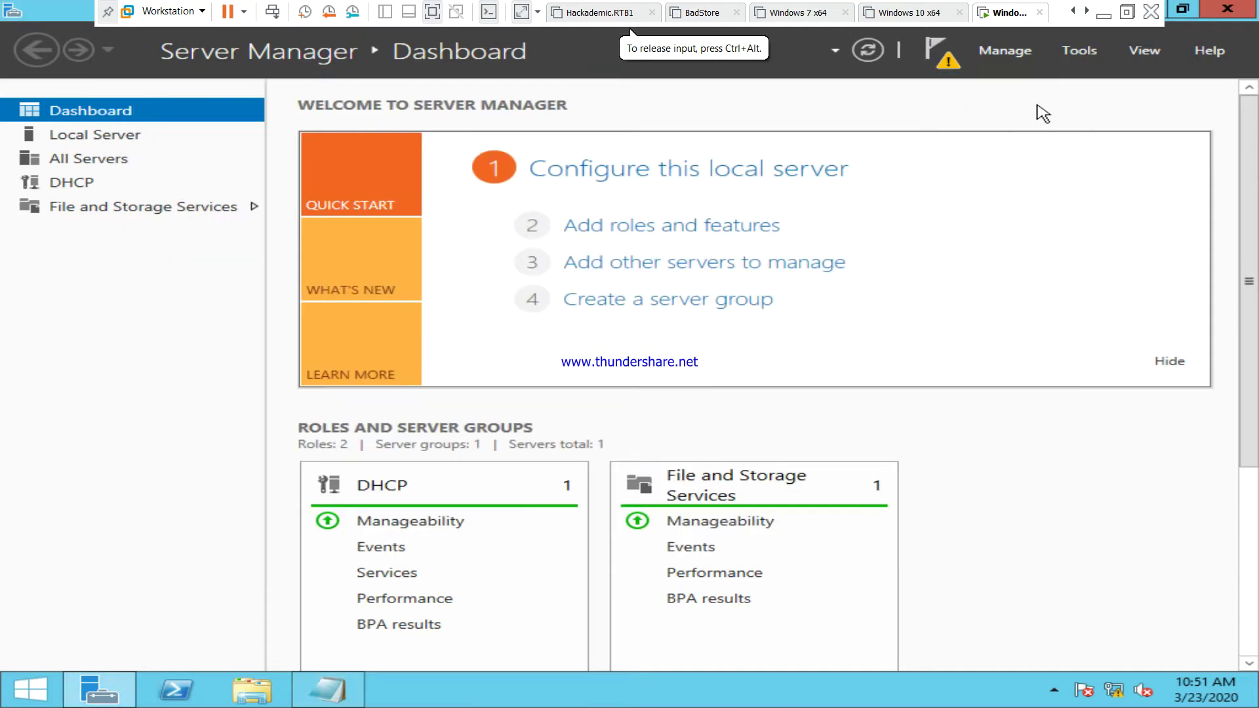
# Complete the DHCP post-install configuration by committing the DHCP Administrators and DHCP Users security groups, and close the wizard
pyautogui.click(945, 64)
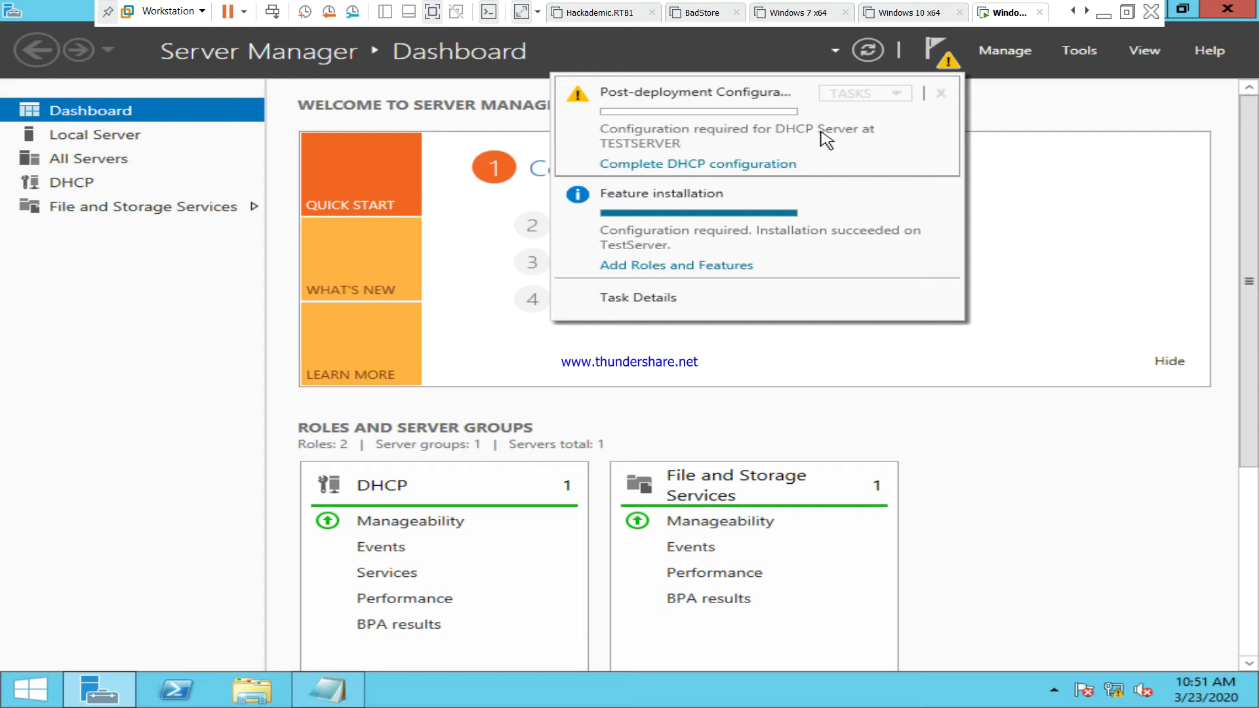
pyautogui.click(733, 167)
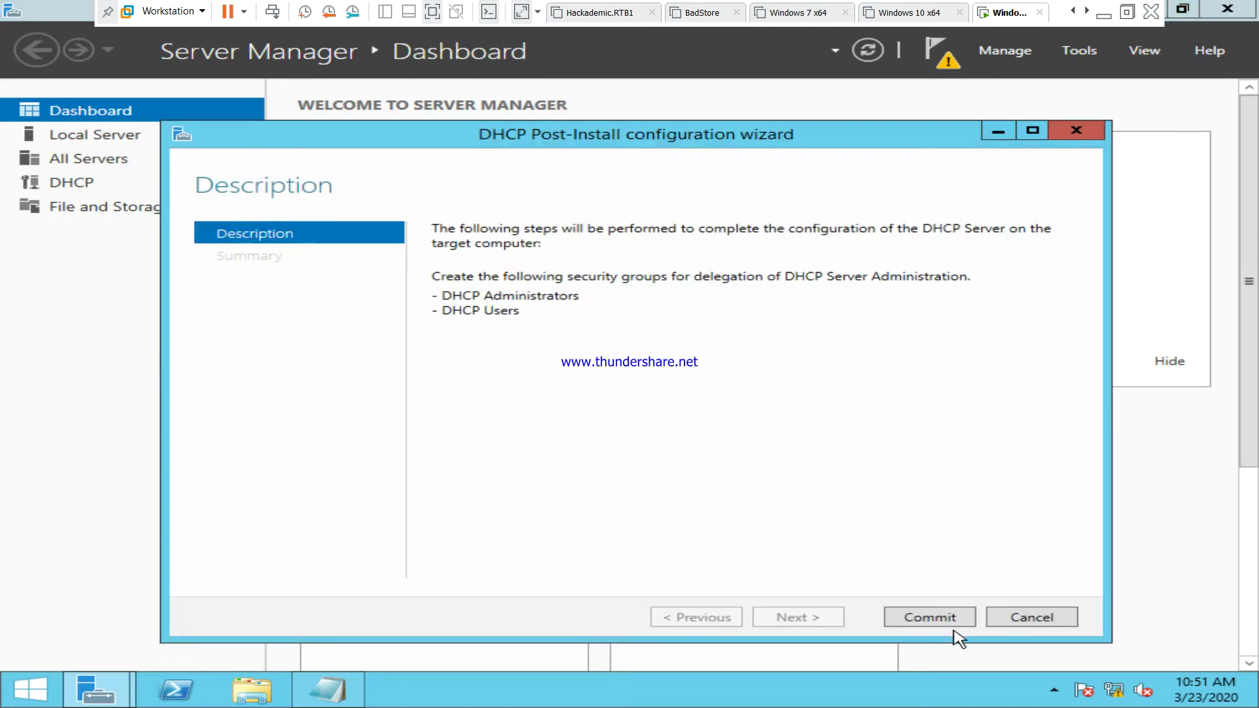
pyautogui.click(929, 617)
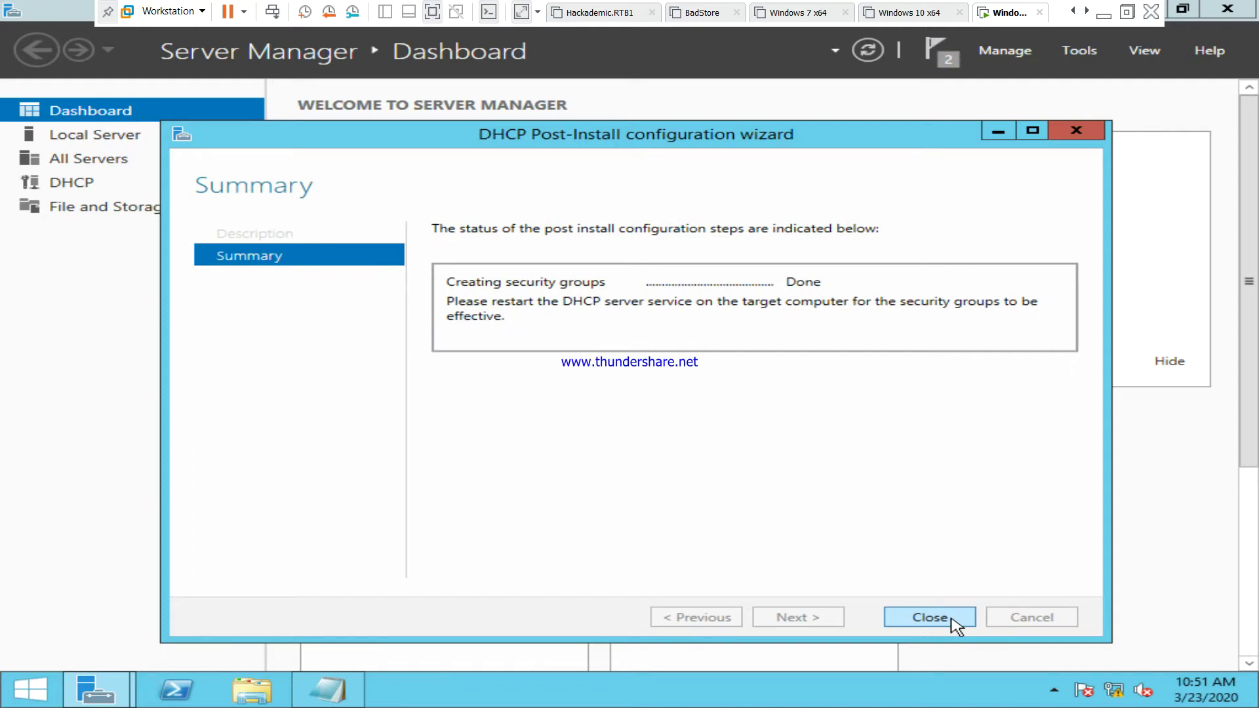
pyautogui.click(930, 617)
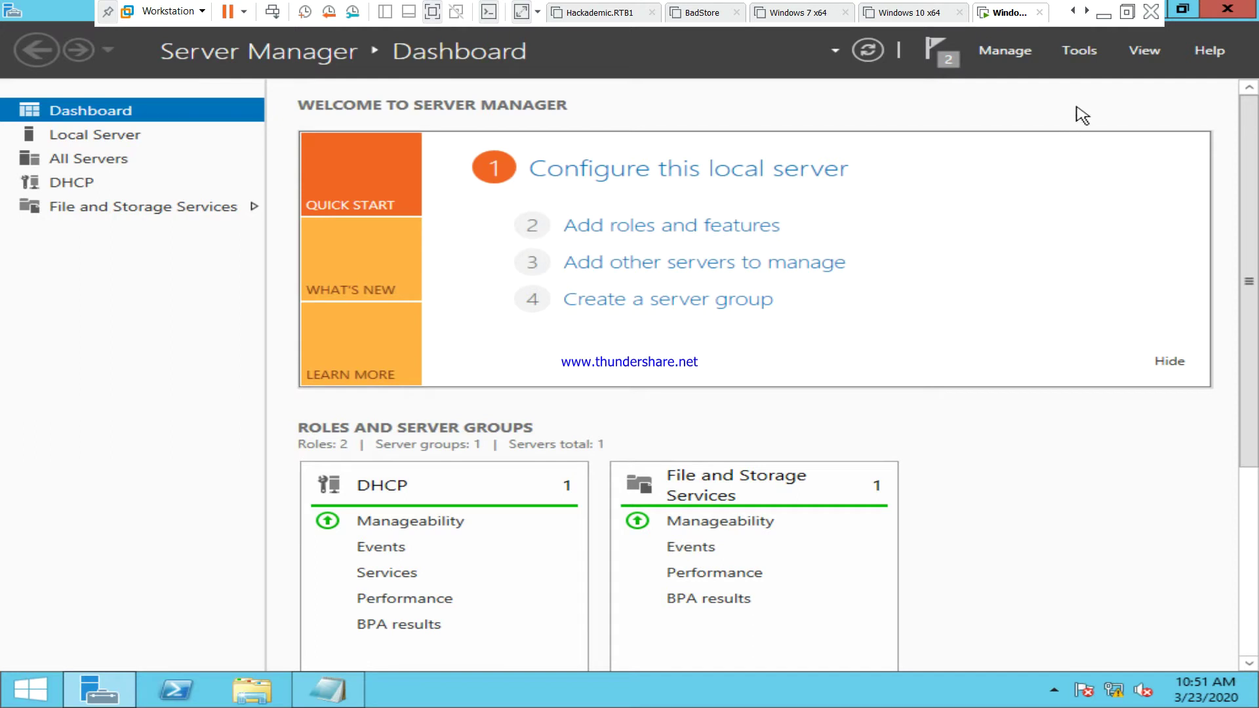
# Open the DHCP management console maximized, widen its tree pane, and expand testserver down to the contents of IPv4
pyautogui.click(1092, 60)
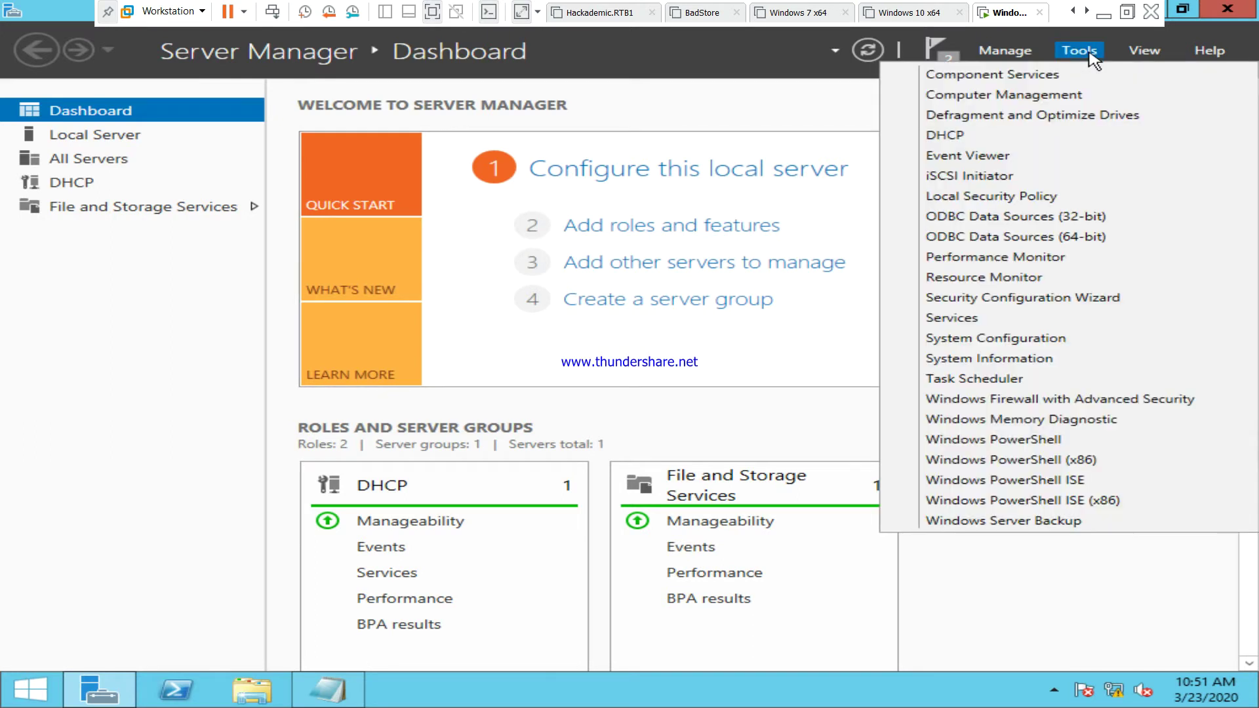
pyautogui.click(984, 139)
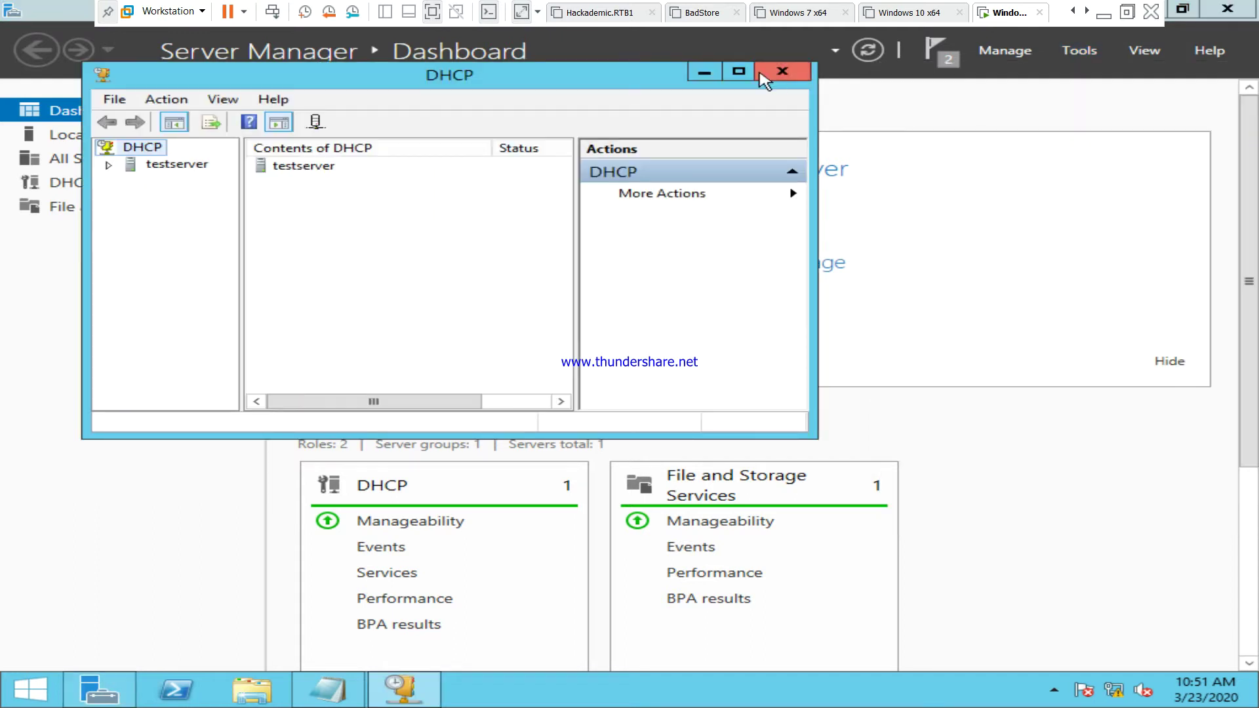
pyautogui.click(738, 72)
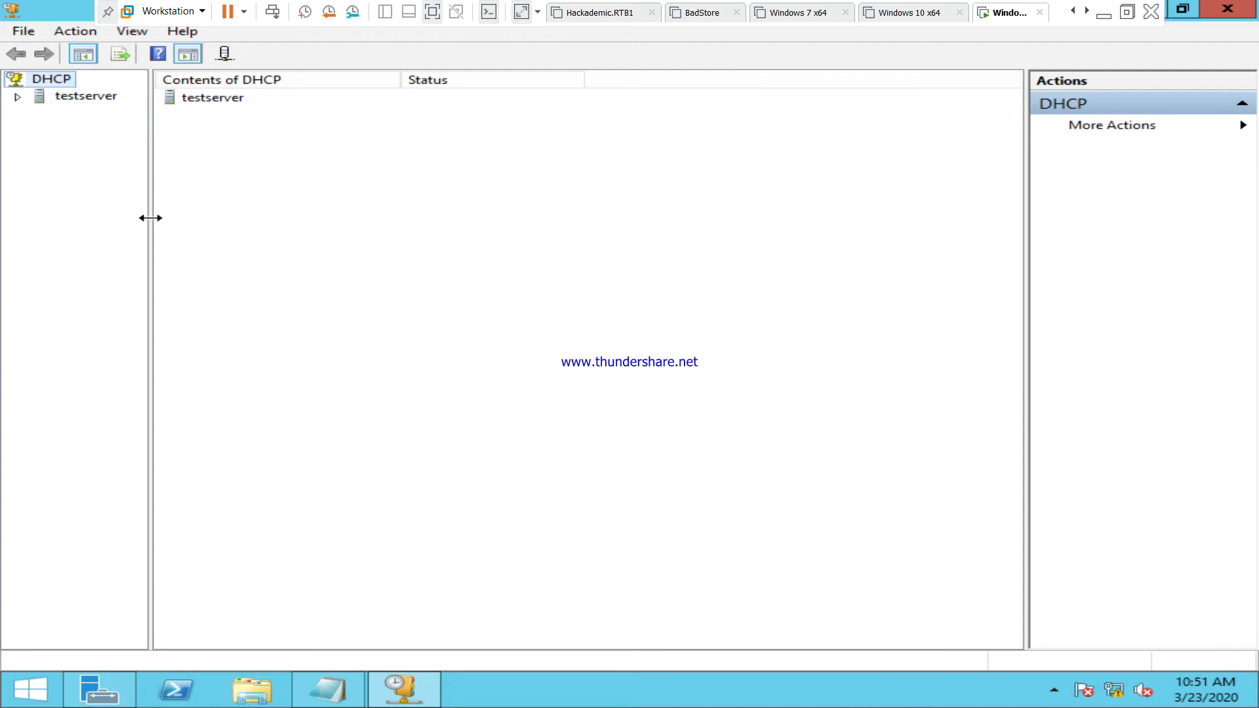
pyautogui.moveTo(150, 218); pyautogui.dragTo(233, 217)
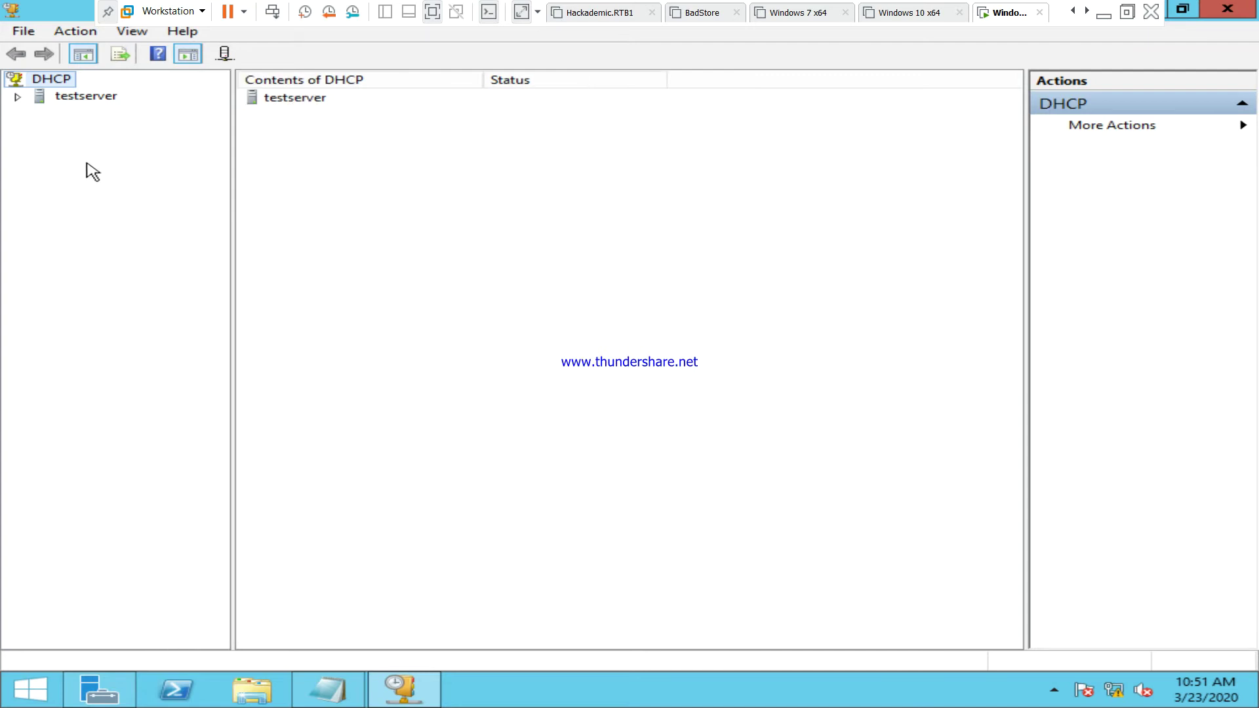
pyautogui.click(18, 97)
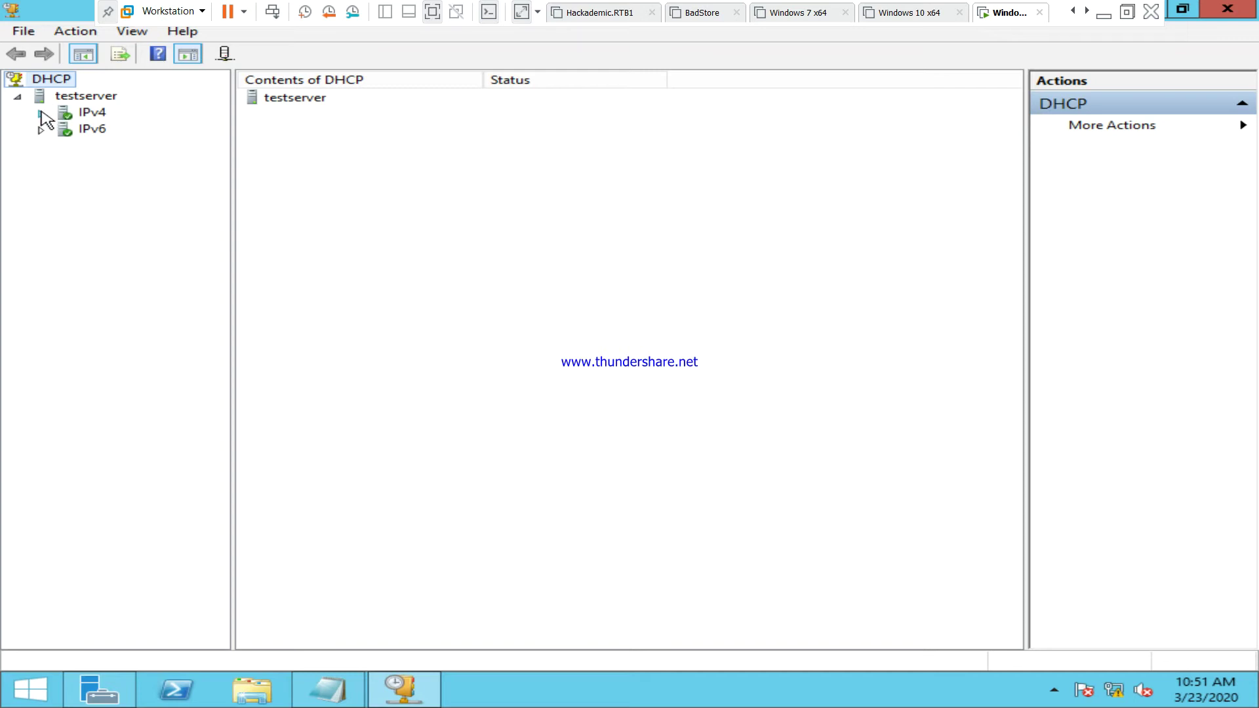
pyautogui.click(41, 115)
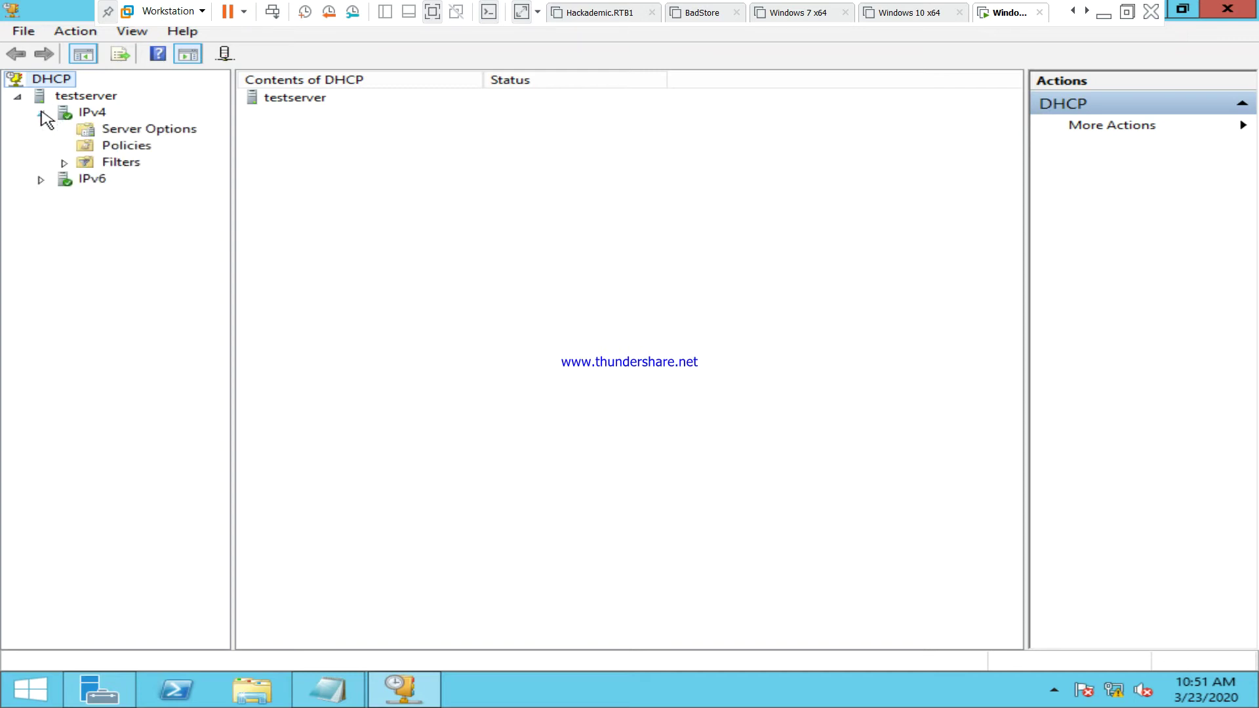
# Start a new IPv4 scope named "New scope 1" and proceed to its IP address range
pyautogui.rightClick(92, 115)
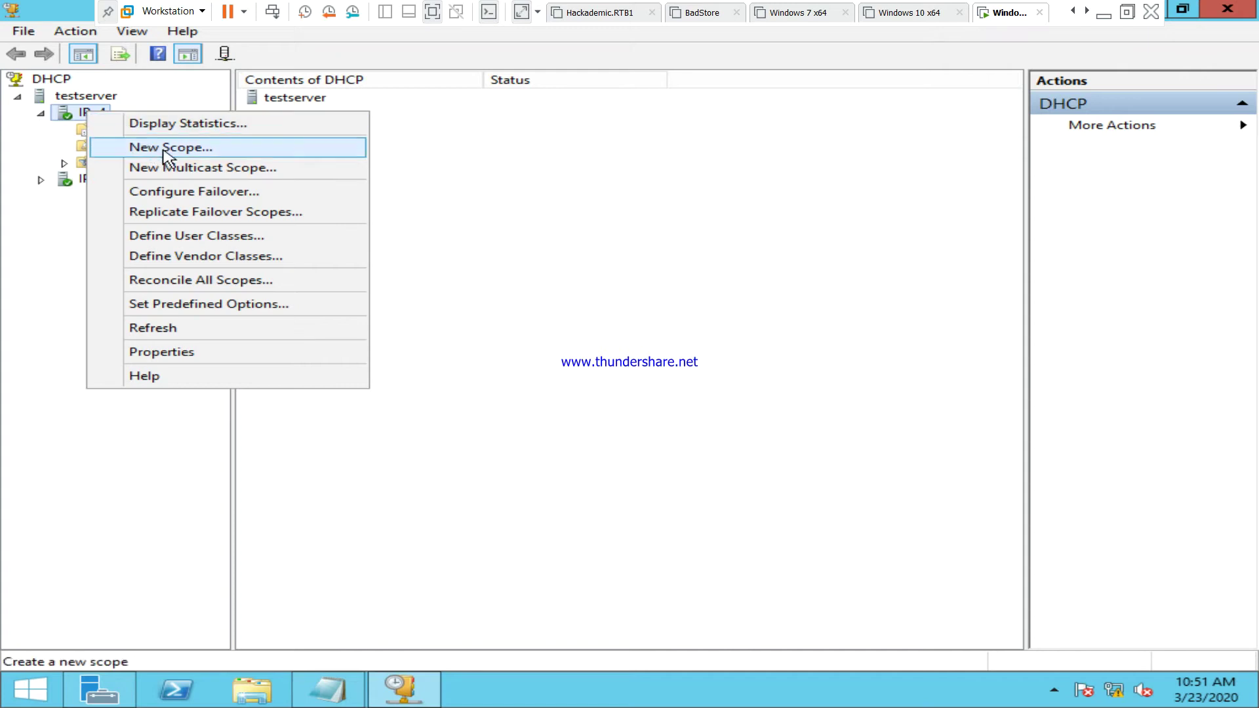
pyautogui.click(222, 151)
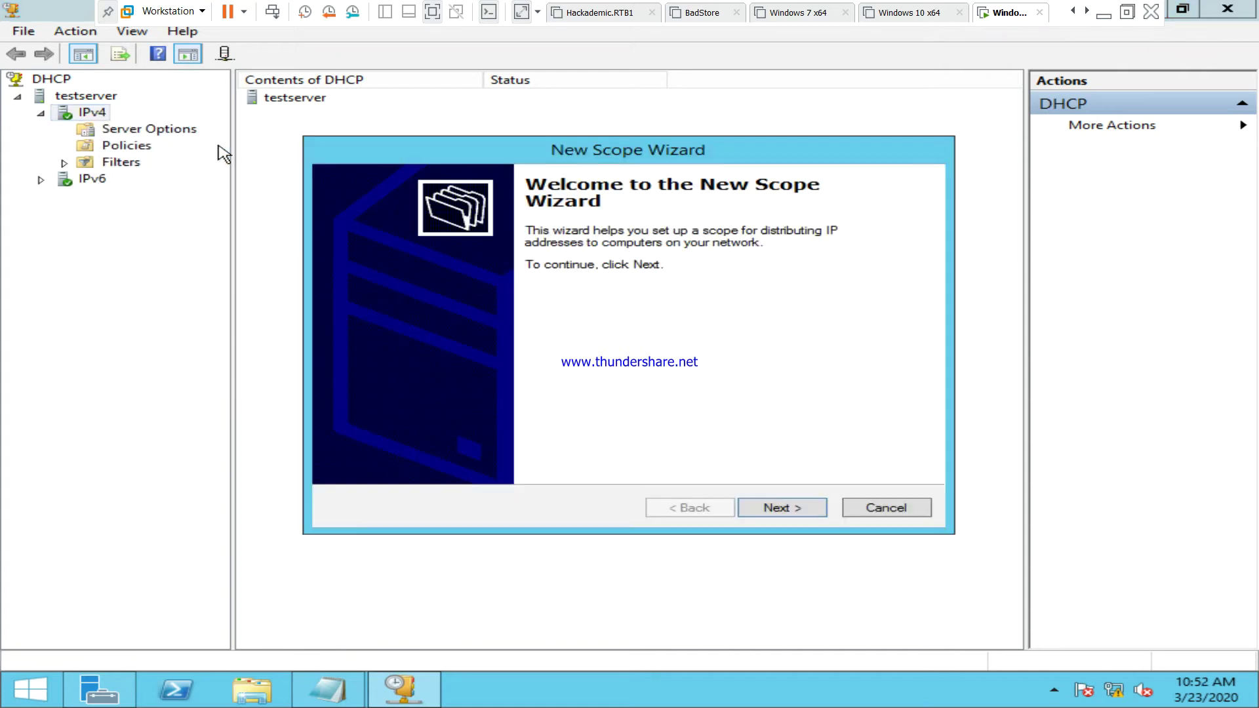
pyautogui.click(810, 516)
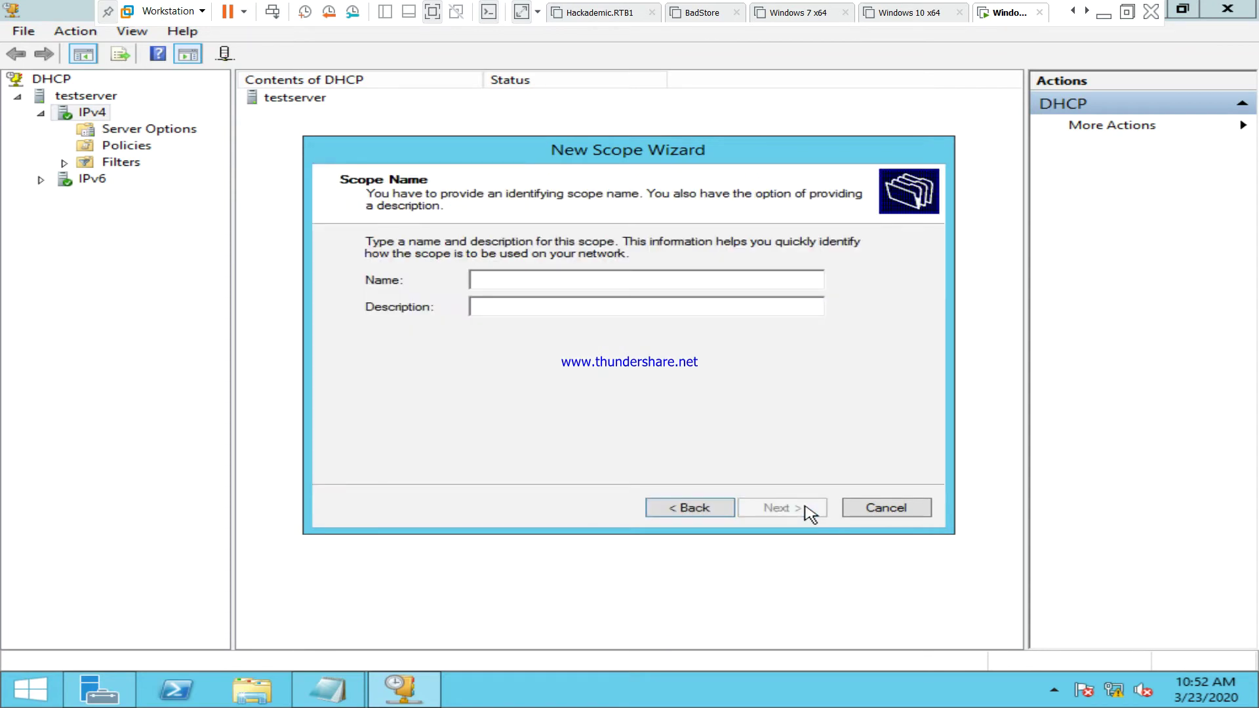
pyautogui.write('N')
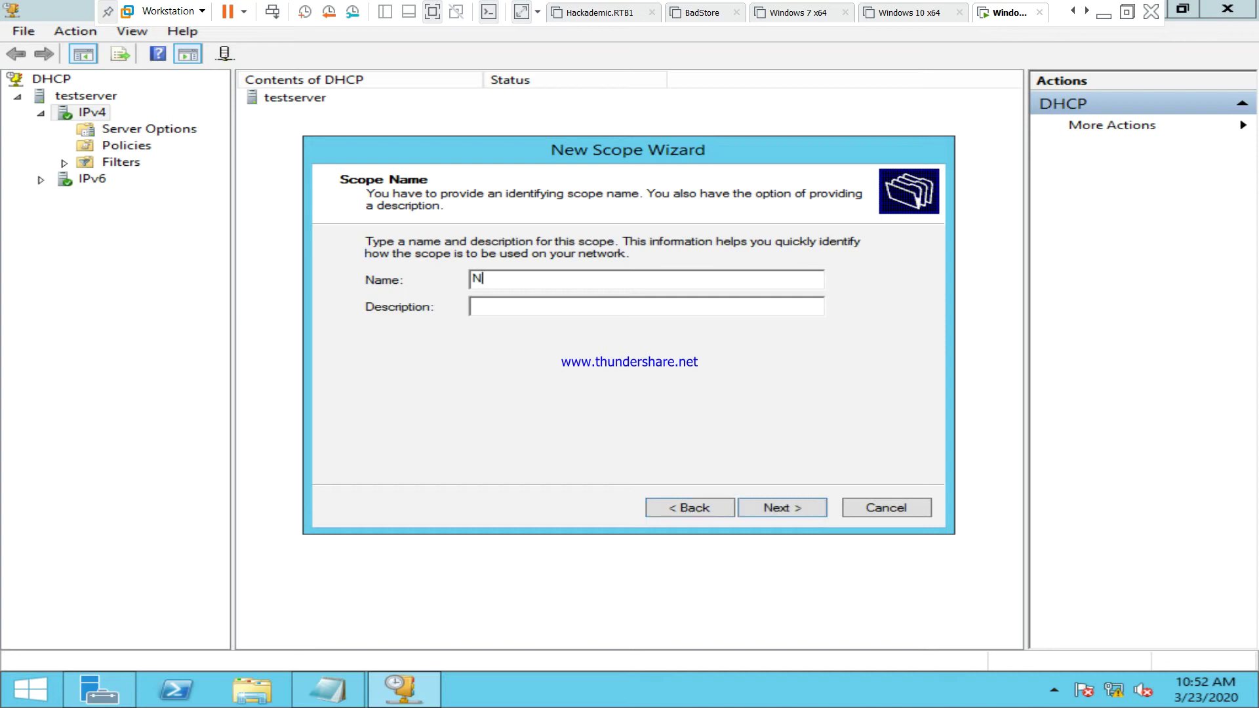
pyautogui.write('ew scope 1')
pyautogui.click(608, 308)
pyautogui.click(795, 511)
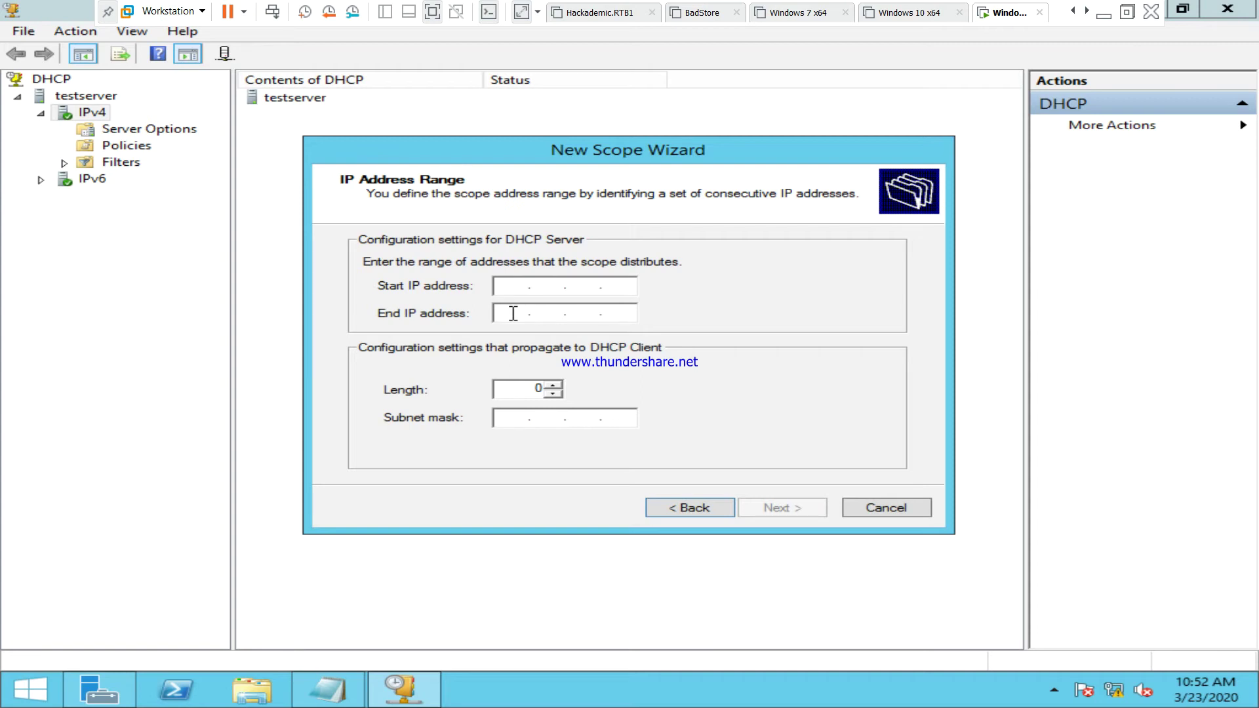
# Set the scope's address range from 192.168.10.2 to 192.168.10.100 and proceed to the exclusions
pyautogui.write('192 . 168 . 10 . 2')
pyautogui.click(509, 316)
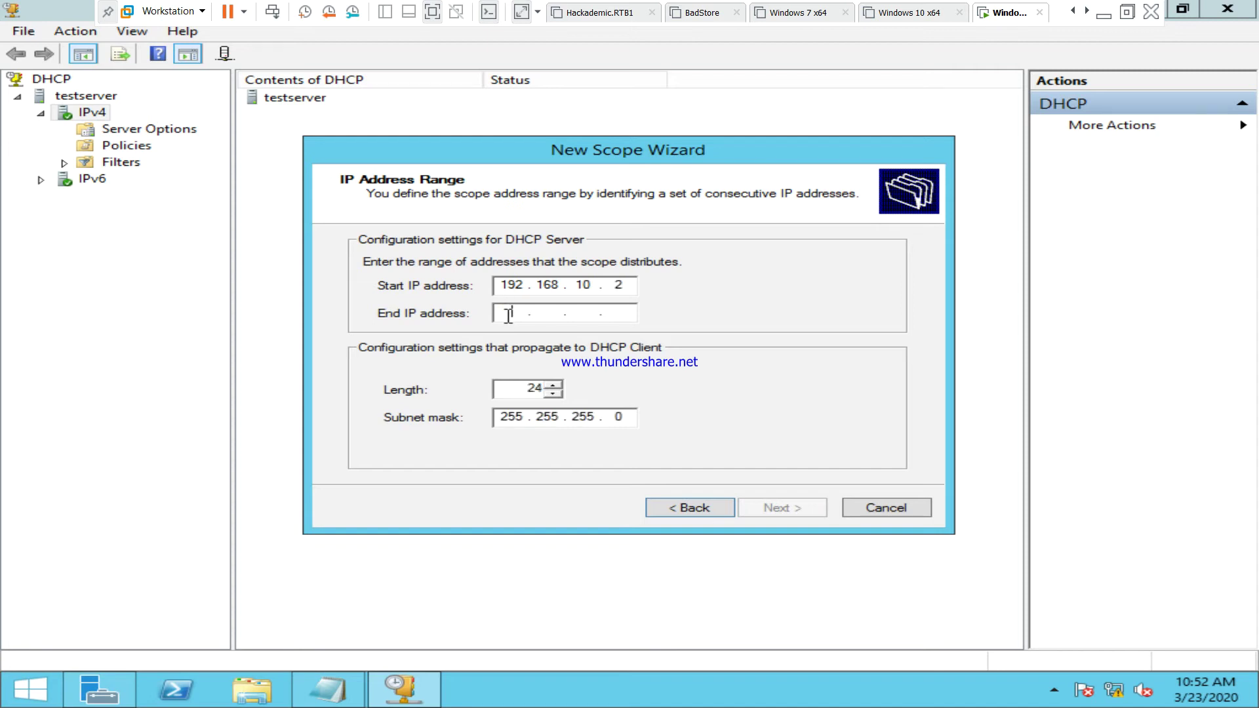
pyautogui.write('192 . 168 . ')
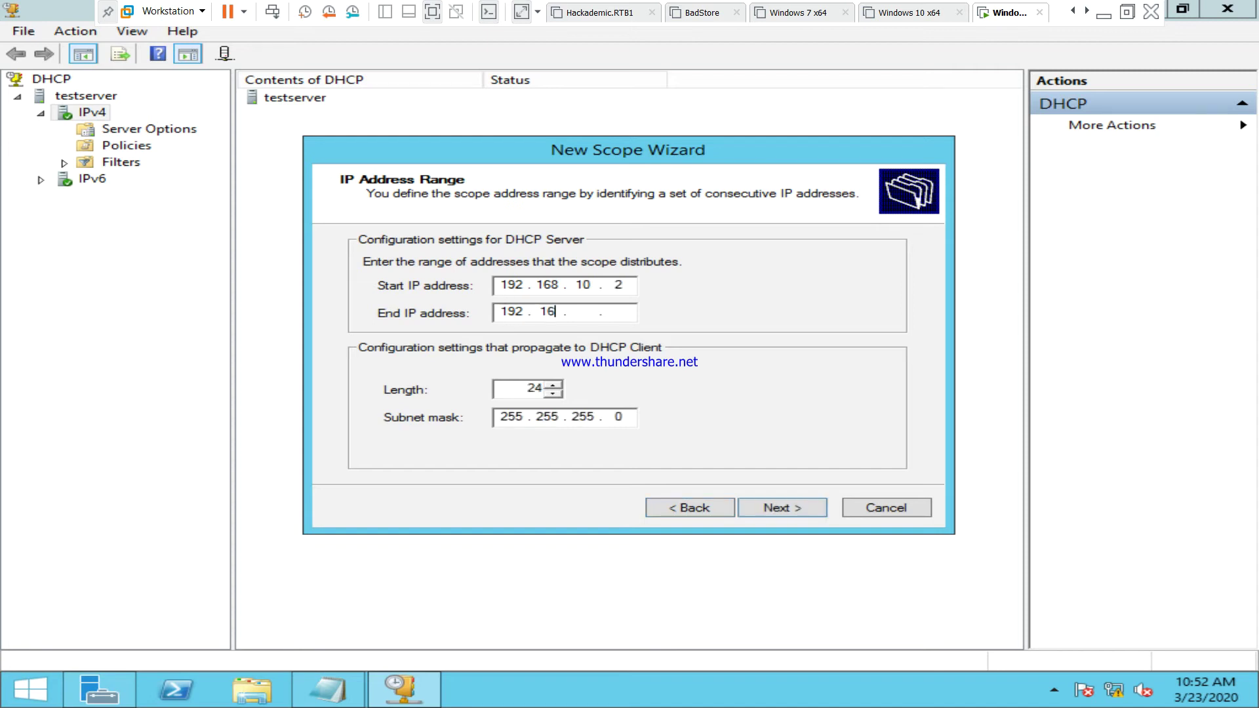
pyautogui.write('10 . 100')
pyautogui.click(790, 508)
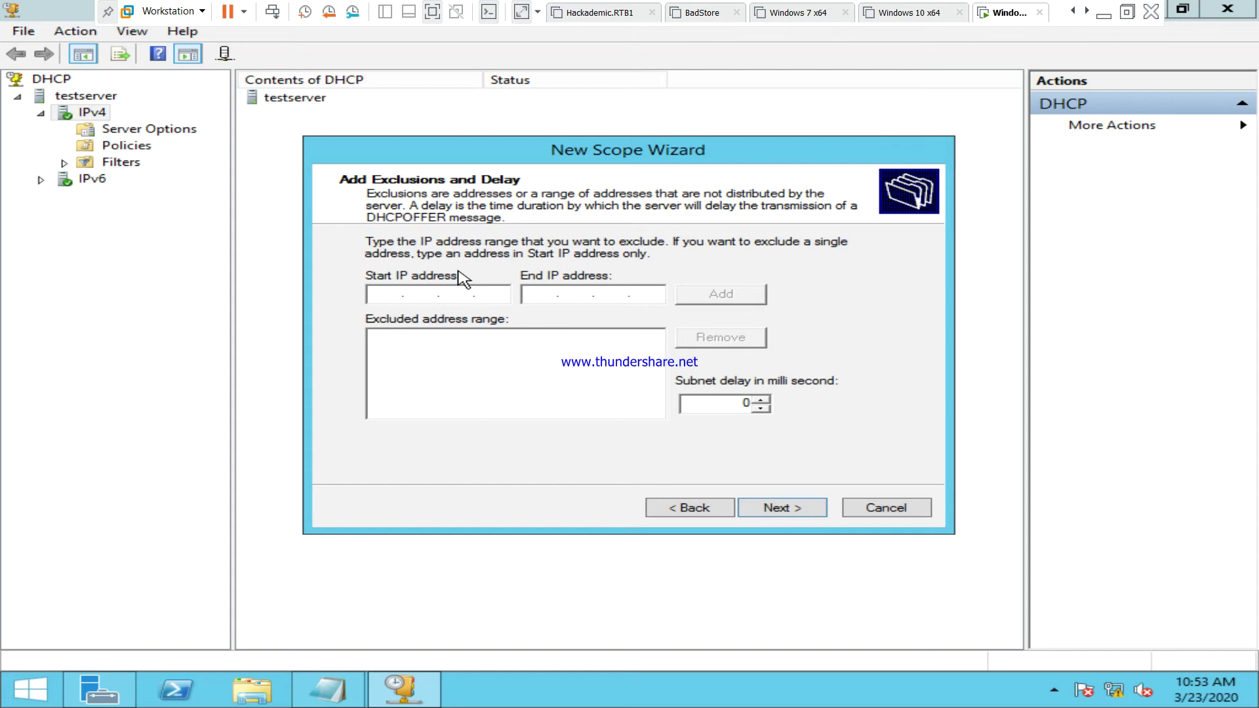
# Exclude the single address 192.168.10.10 from distribution and proceed to the lease duration
pyautogui.write('192 . 168 . 10 . 10')
pyautogui.click(722, 300)
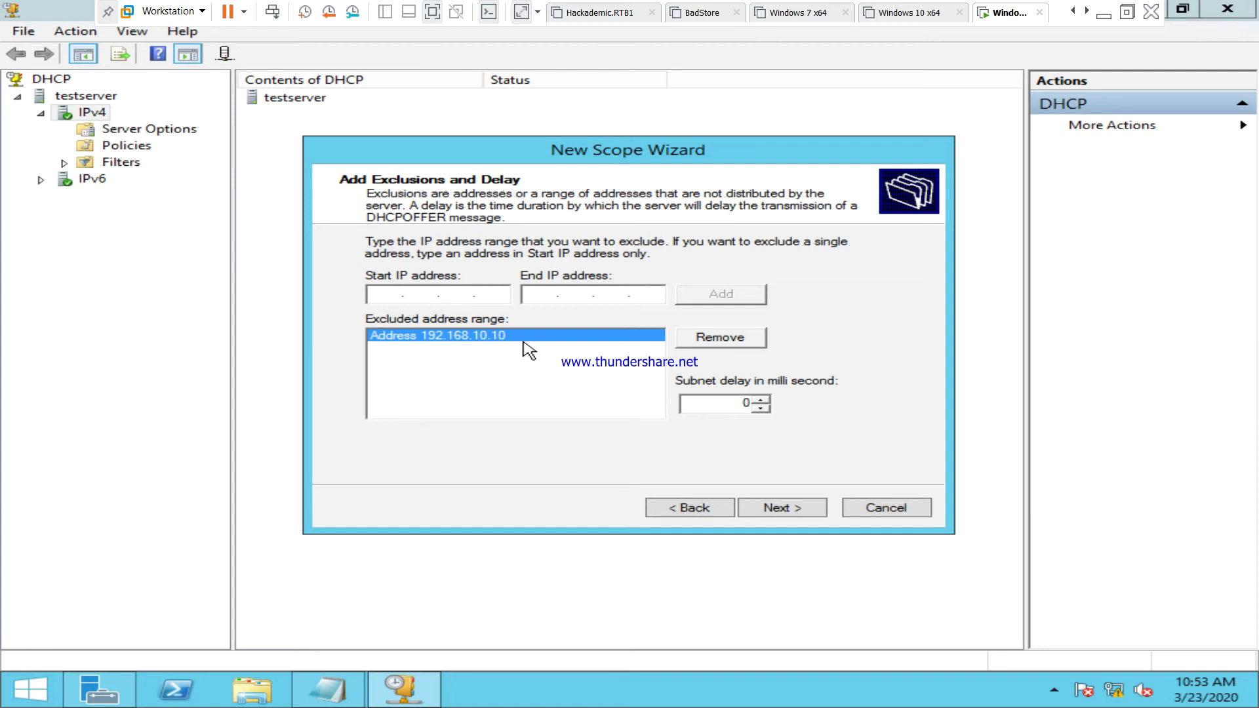
pyautogui.click(782, 508)
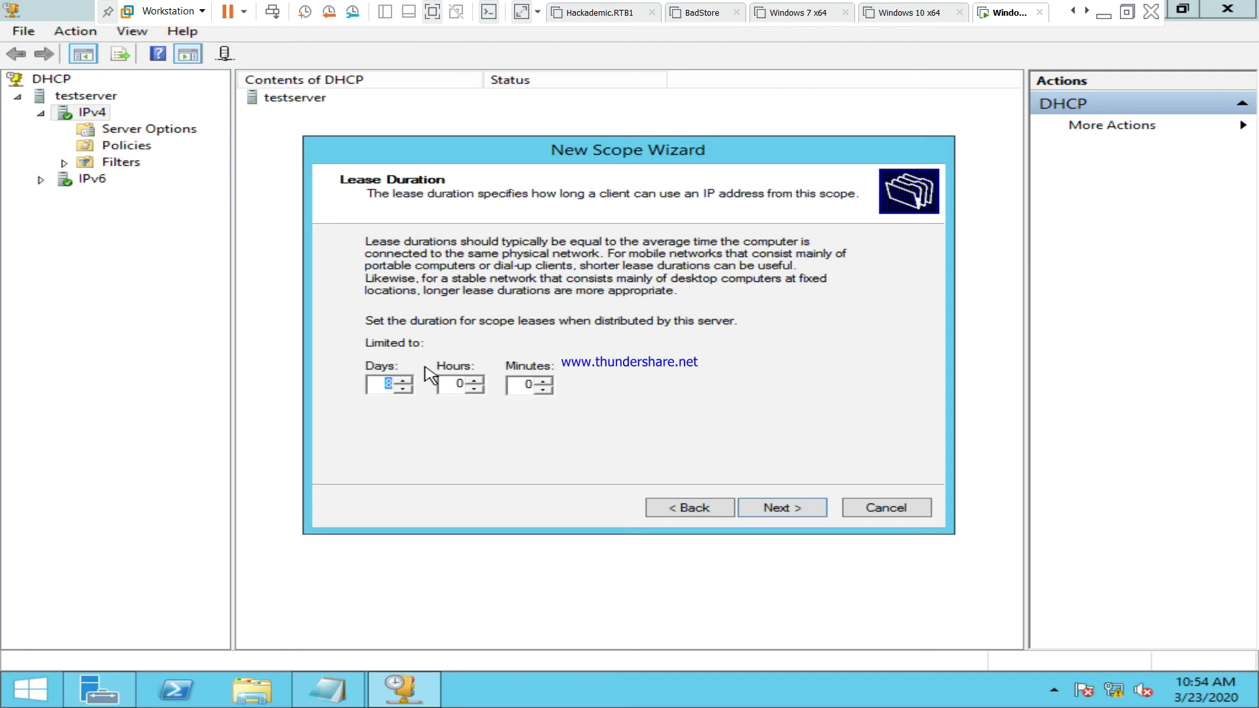
# Limit the scope's lease duration to 0 days and 8 hours and proceed to the DHCP options
pyautogui.write('0')
pyautogui.doubleClick(460, 383)
pyautogui.write('8')
pyautogui.click(781, 507)
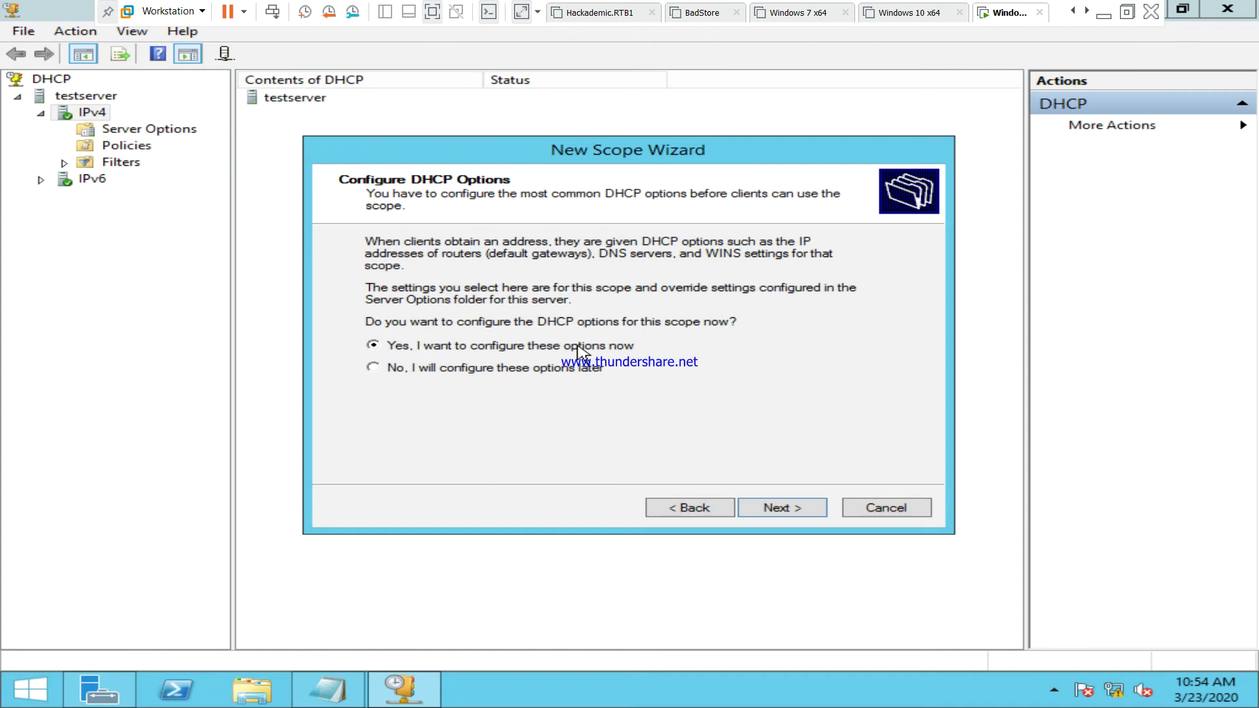
# Choose to configure the DHCP options now and add 192.168.10.1 as the scope's default gateway
pyautogui.click(799, 510)
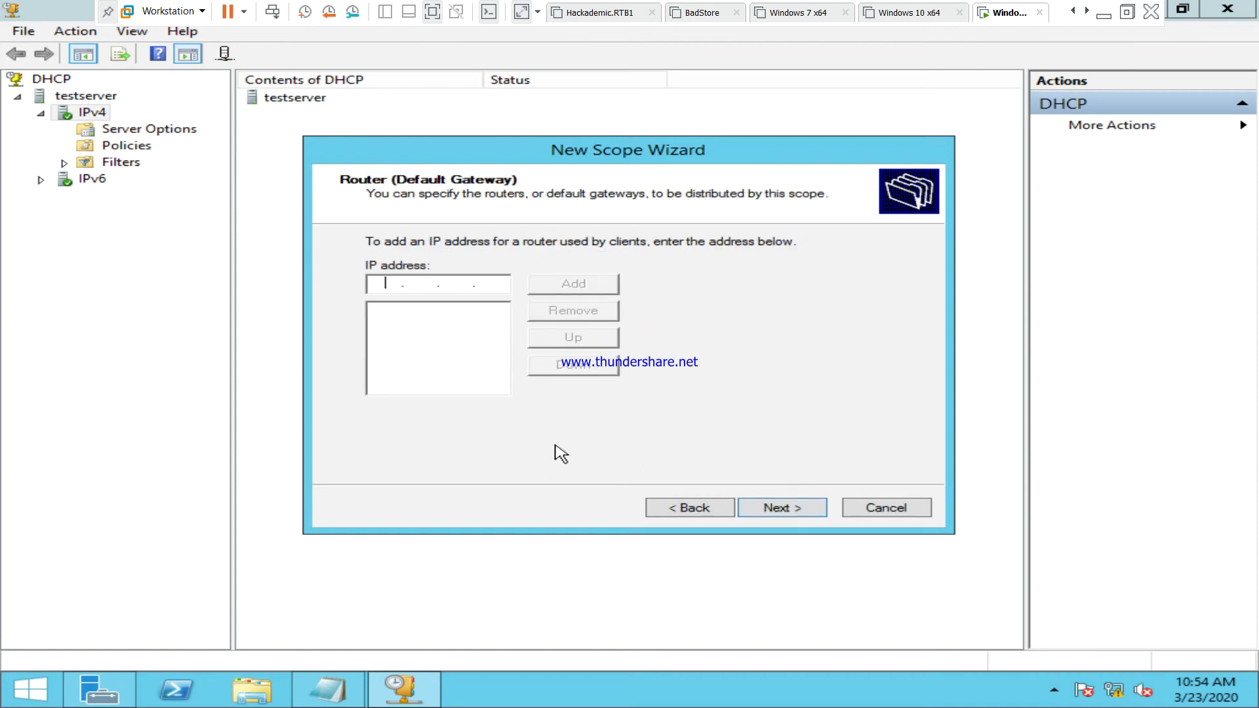
pyautogui.write('192 . 168 . 10 . 1')
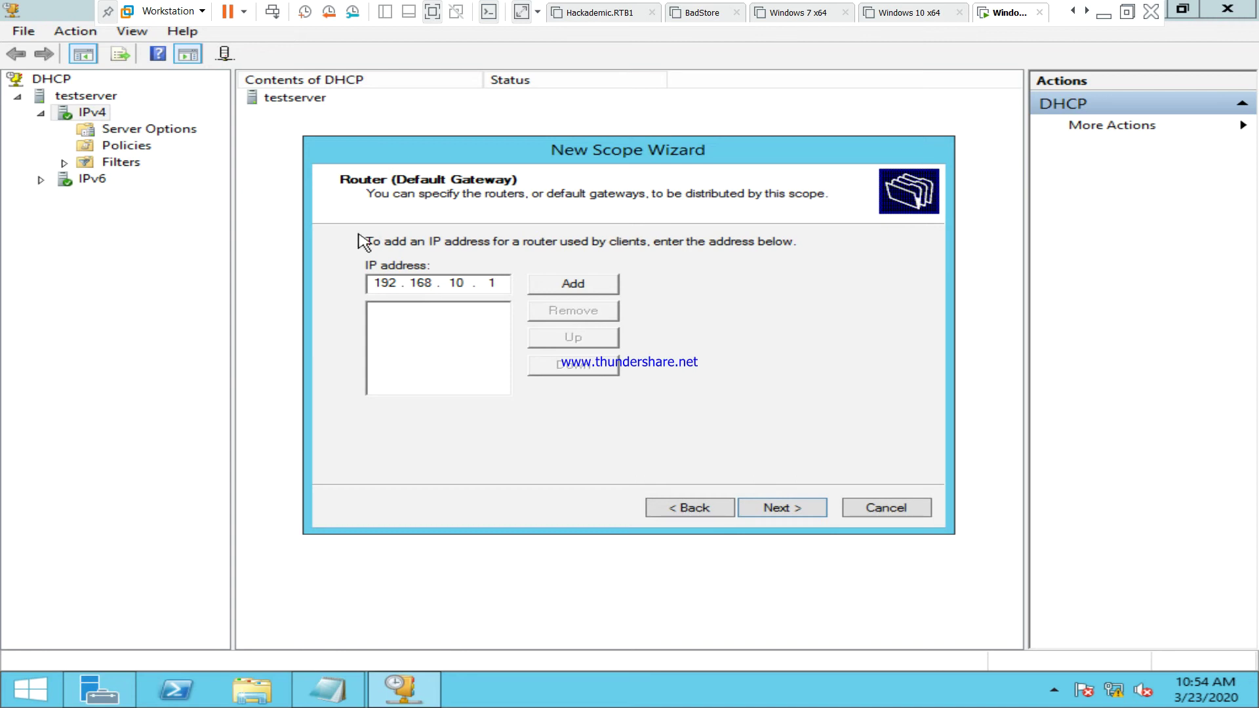
pyautogui.click(546, 286)
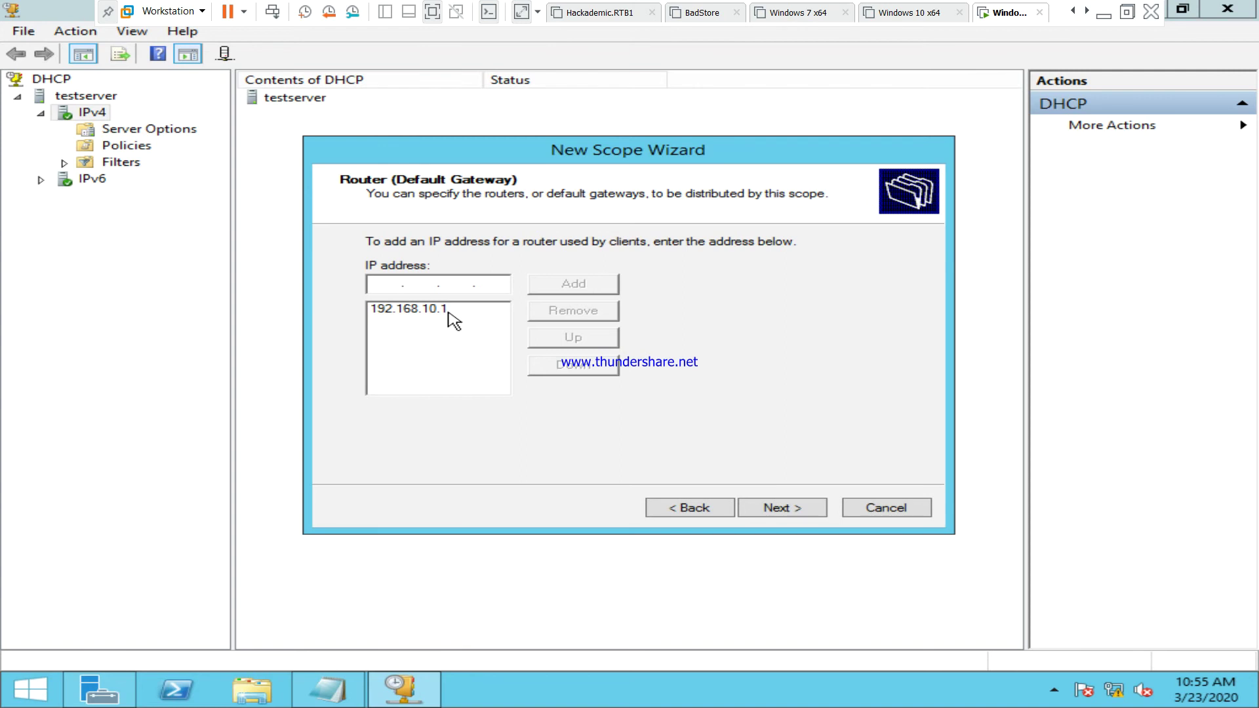
pyautogui.click(775, 509)
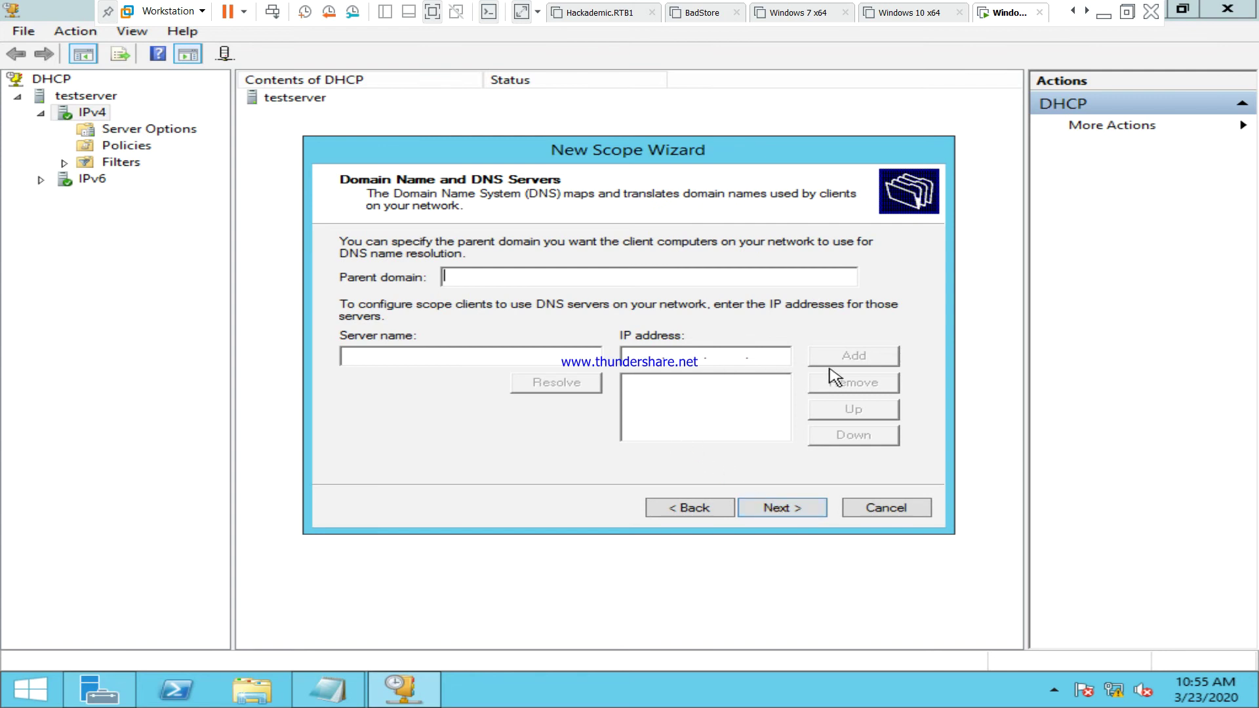
# Leave the DNS and WINS server settings empty, activate the scope now and finish the wizard
pyautogui.click(795, 510)
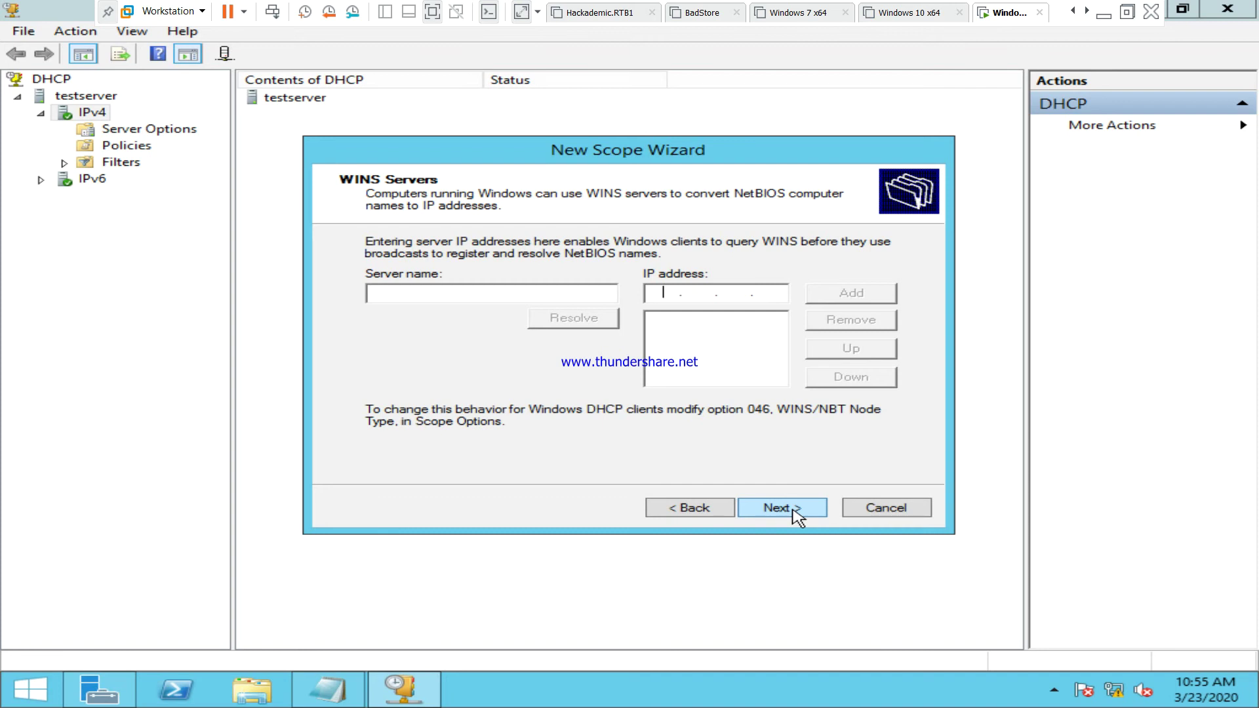
pyautogui.click(795, 509)
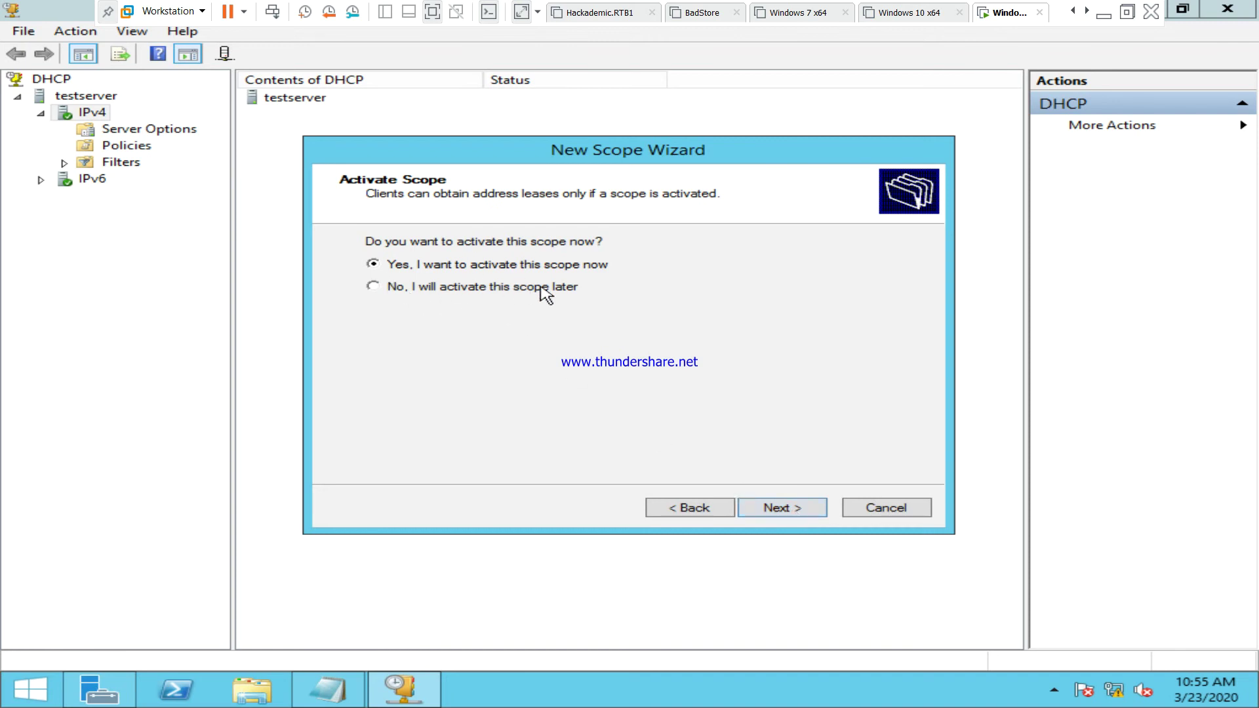
pyautogui.click(779, 512)
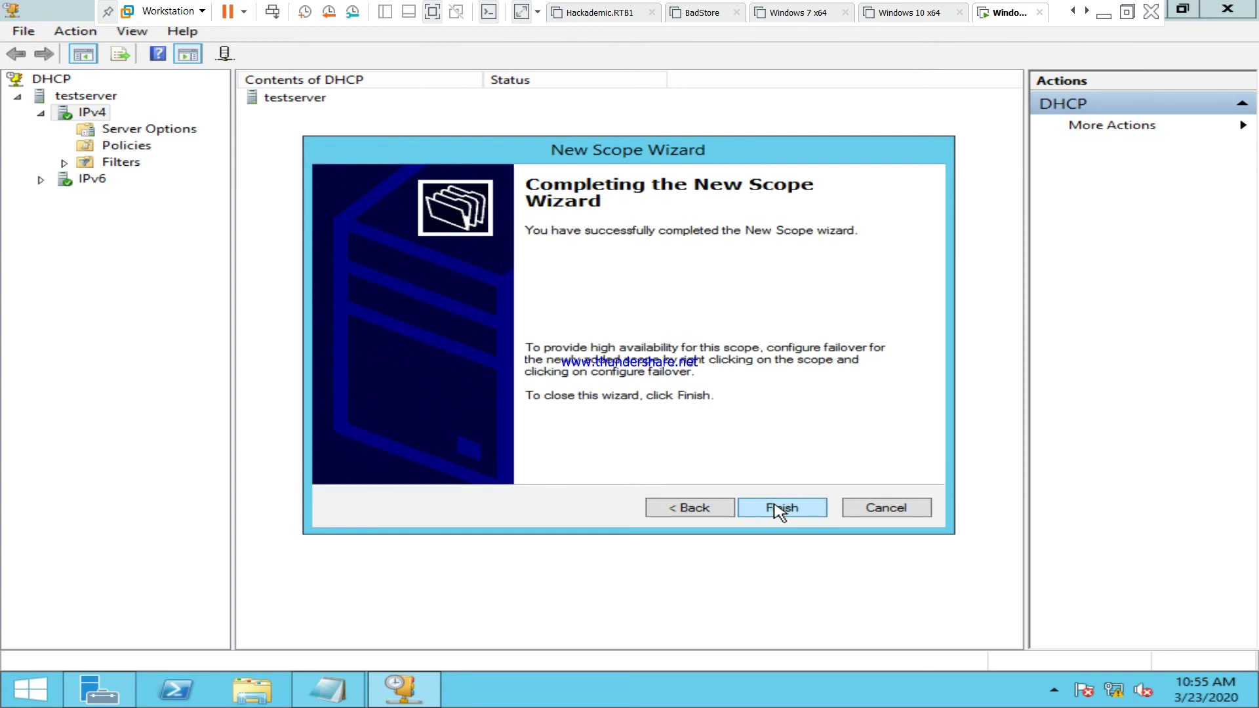
pyautogui.click(779, 509)
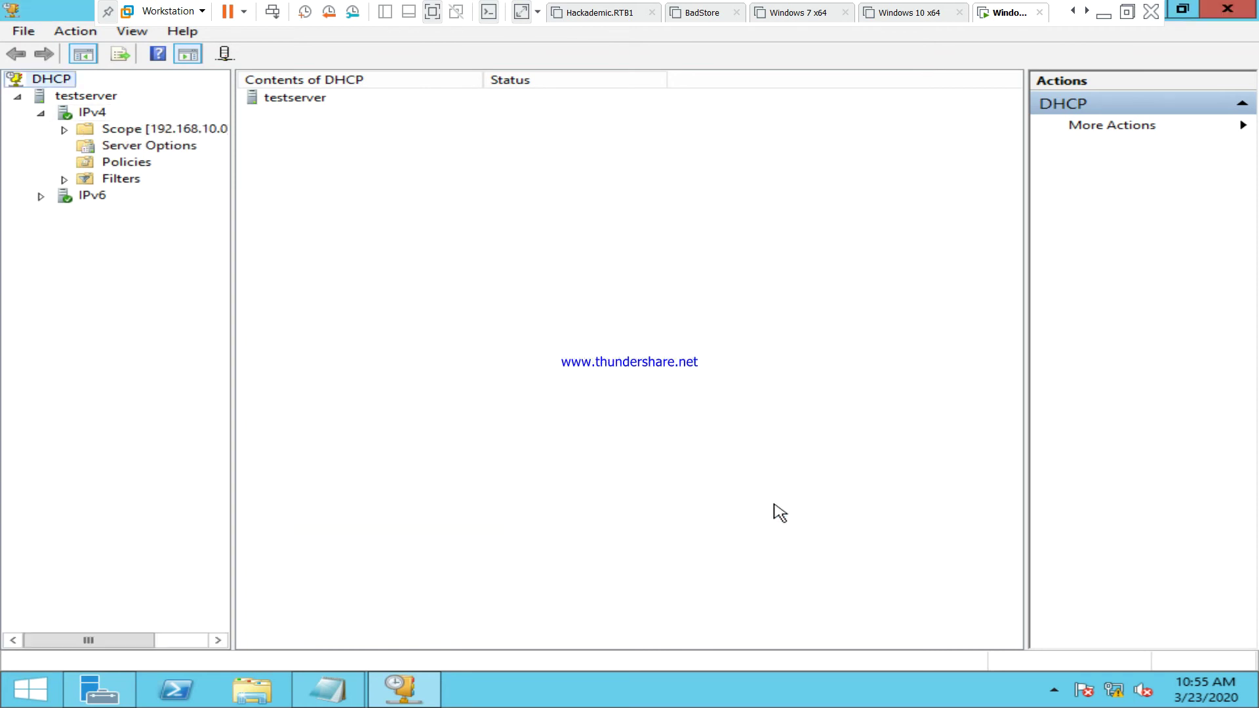
# Expand the new scope under IPv4 and examine the distribution and exclusion ranges in its Address Pool
pyautogui.doubleClick(146, 129)
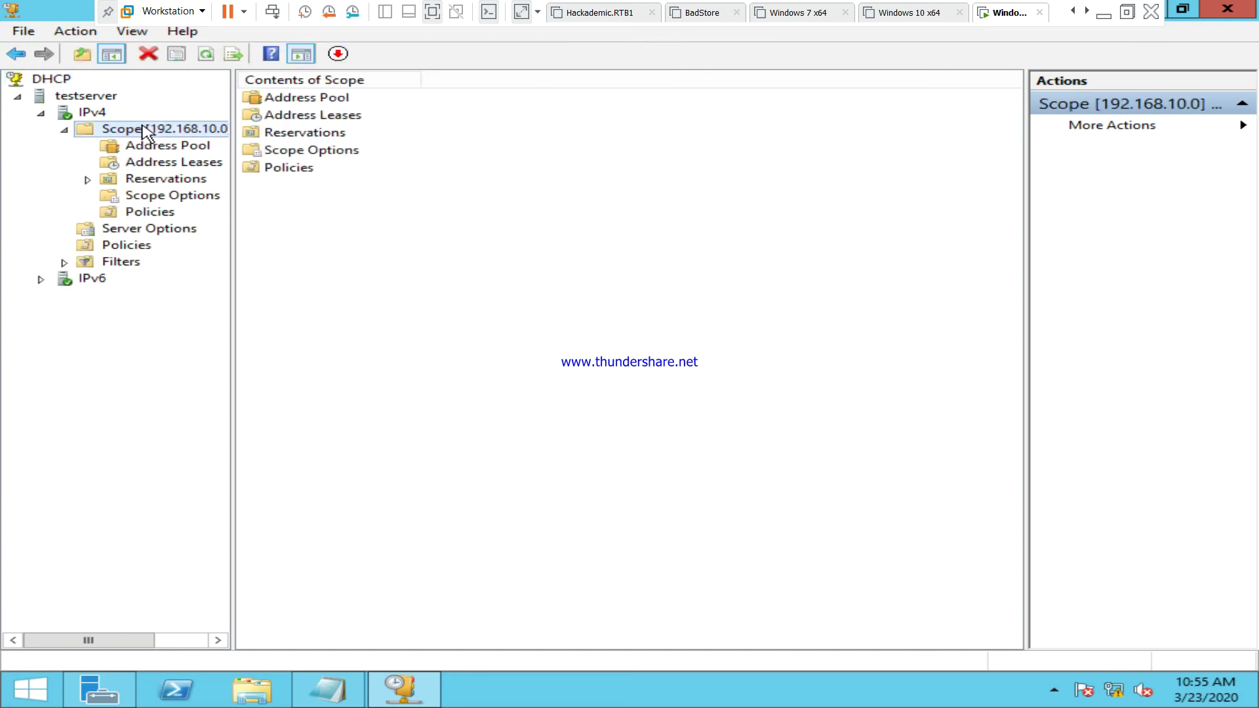
pyautogui.click(279, 100)
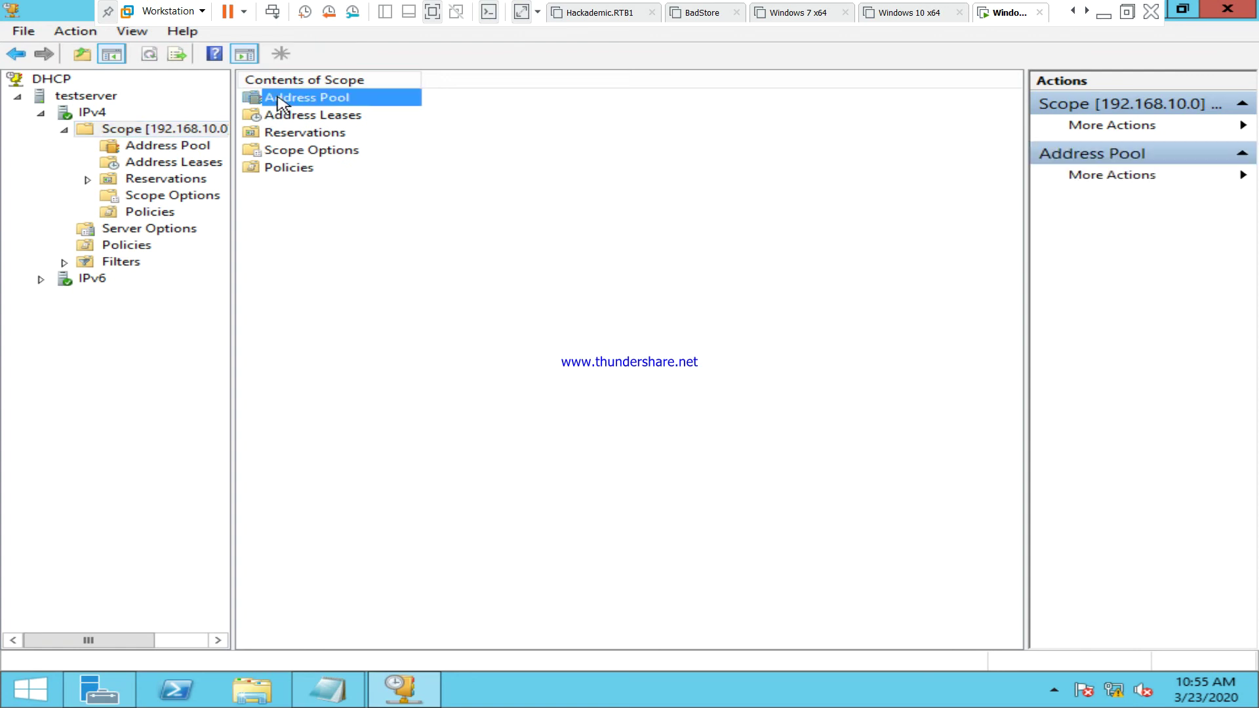
pyautogui.click(194, 147)
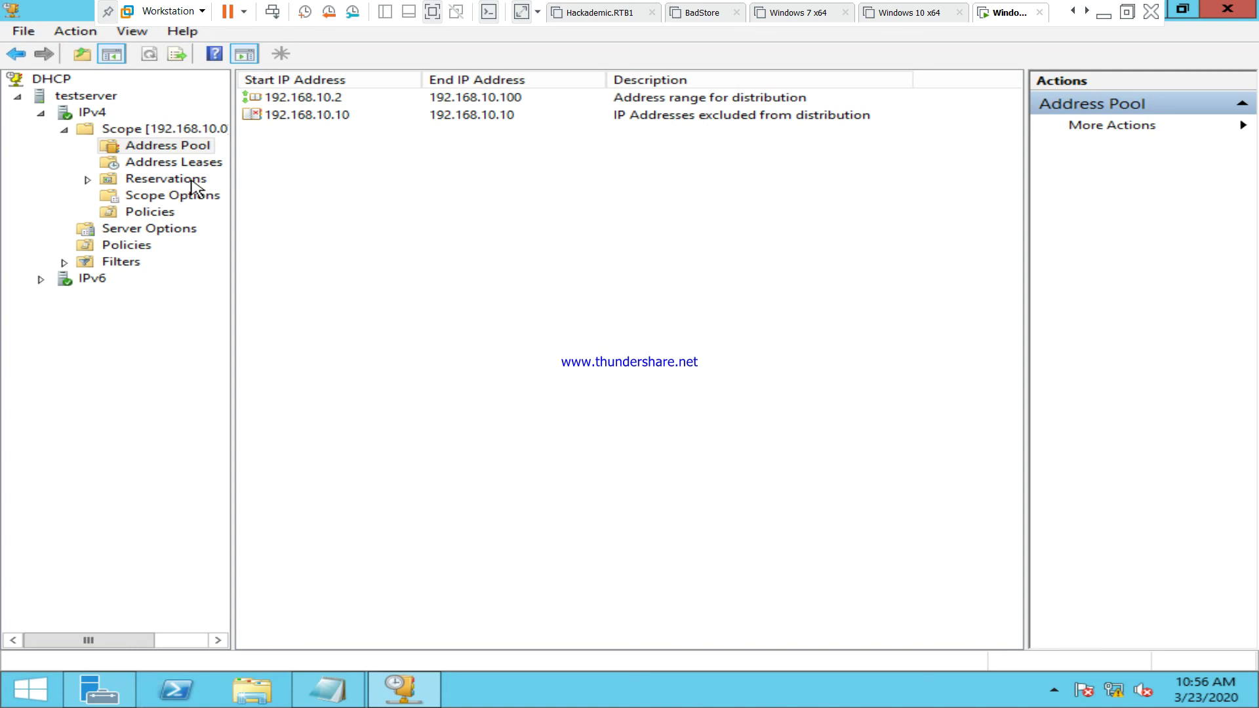
# Start a new reservation in the scope, named "Boss", with the IP address 192.168.10.50
pyautogui.click(87, 180)
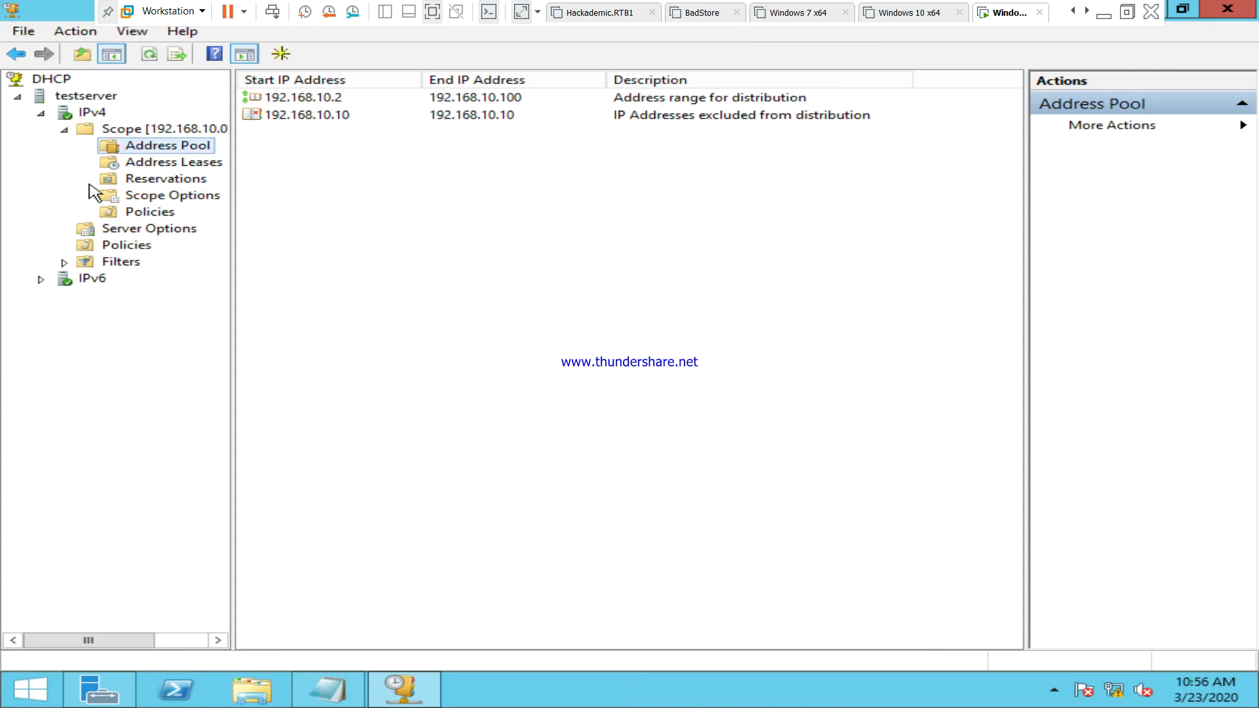
pyautogui.rightClick(160, 185)
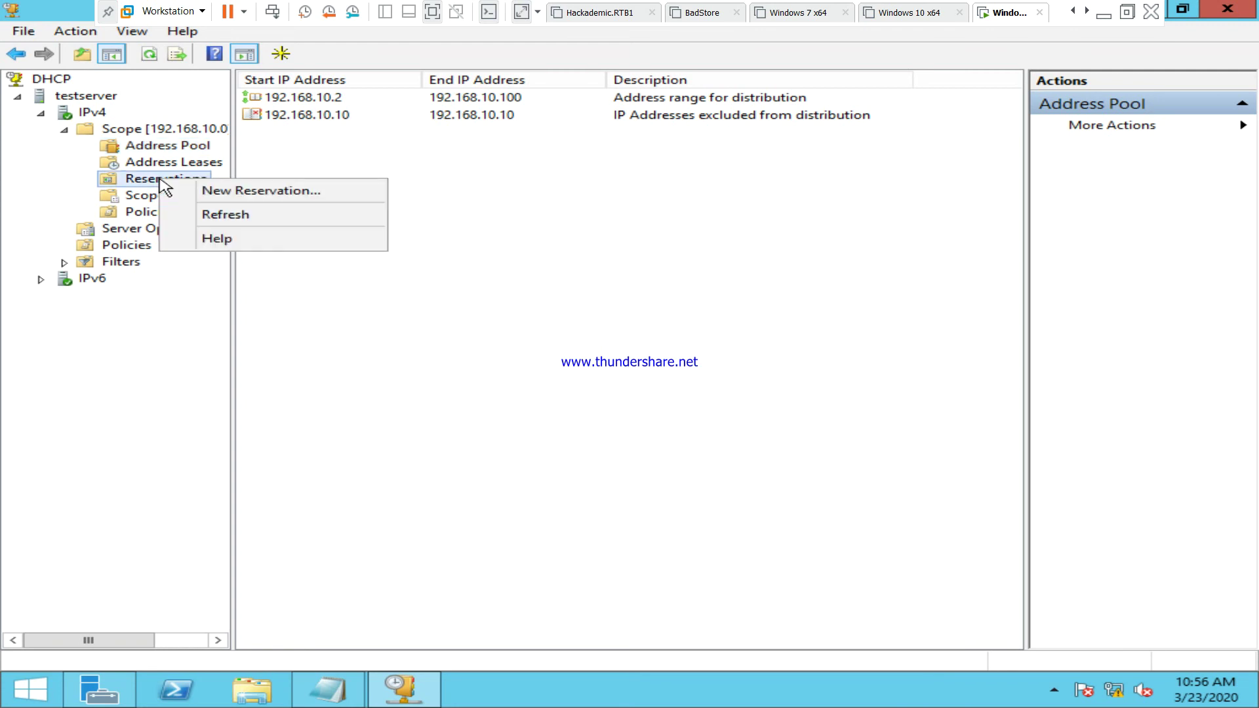
pyautogui.click(210, 193)
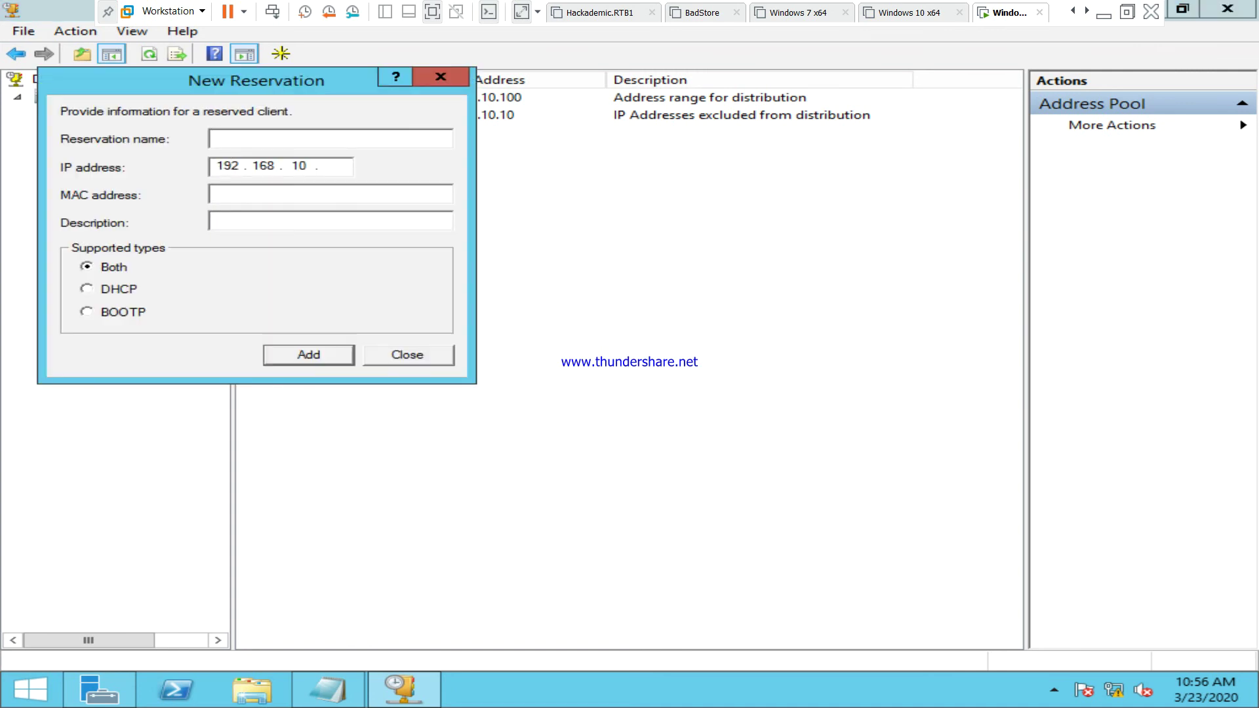
pyautogui.write('Boss')
pyautogui.click(343, 162)
pyautogui.write('50')
pyautogui.click(268, 194)
pyautogui.write('12-12-12-1212-')
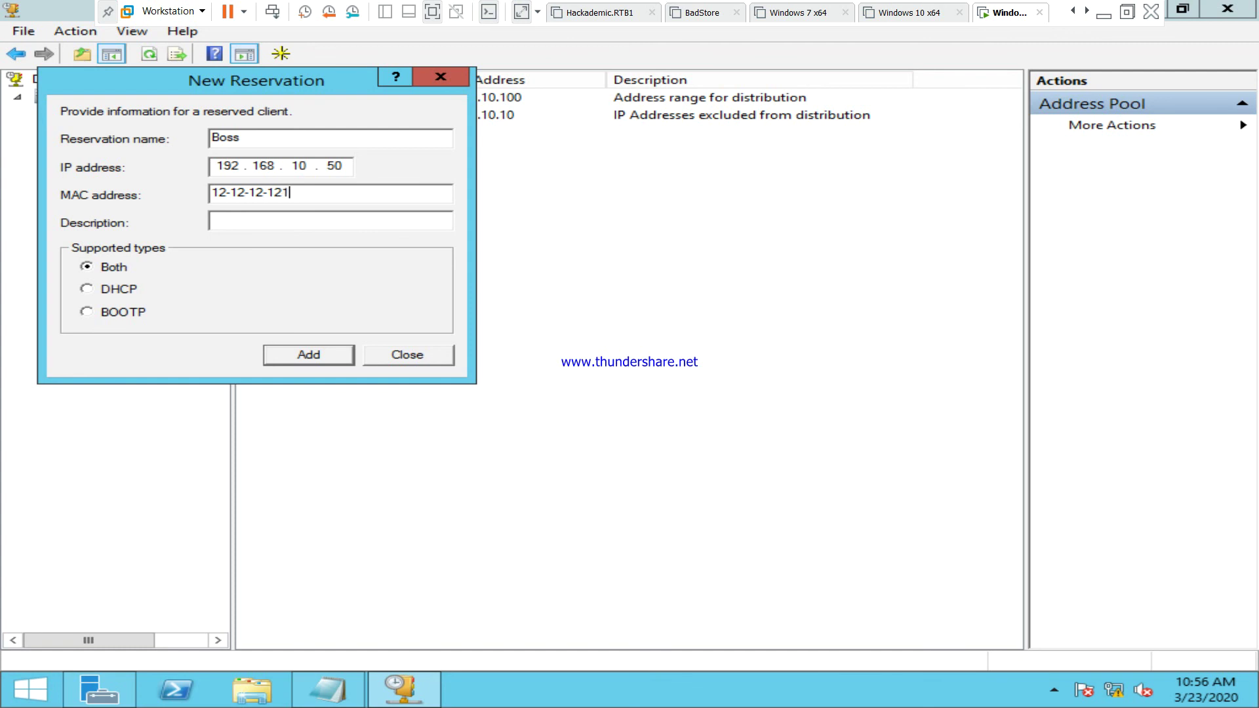
pyautogui.press('BackSpace')
pyautogui.press('BackSpace')
pyautogui.press('BackSpace')
pyautogui.write('-12-12')
pyautogui.click(338, 358)
pyautogui.click(409, 362)
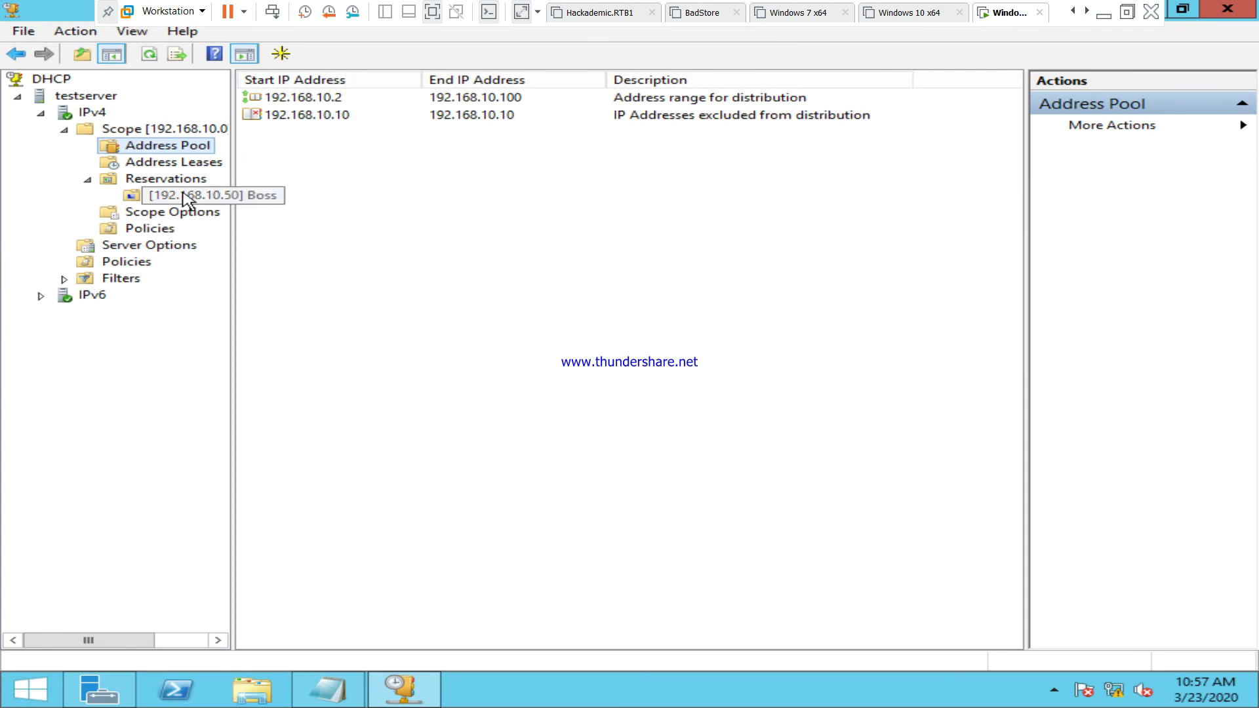
# Examine the scope's reservations list, its address pool and the options of the Boss reservation, leaving that reservation selected in the list
pyautogui.click(176, 184)
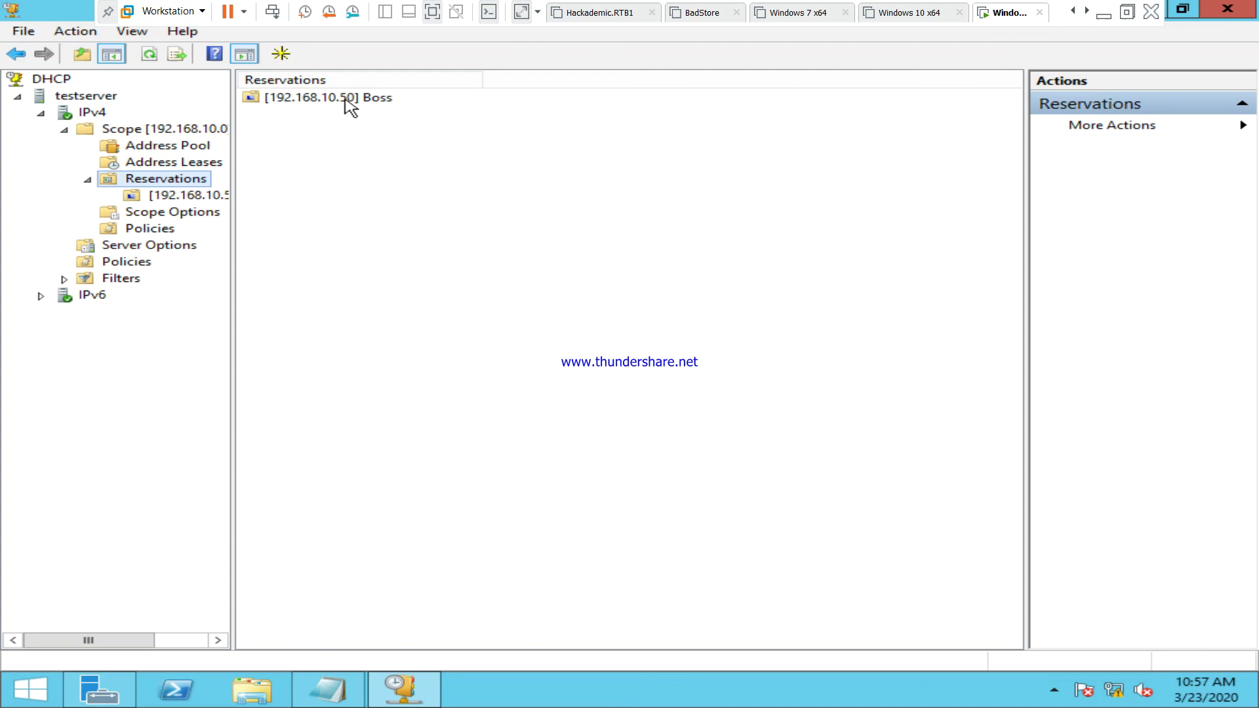
pyautogui.click(192, 147)
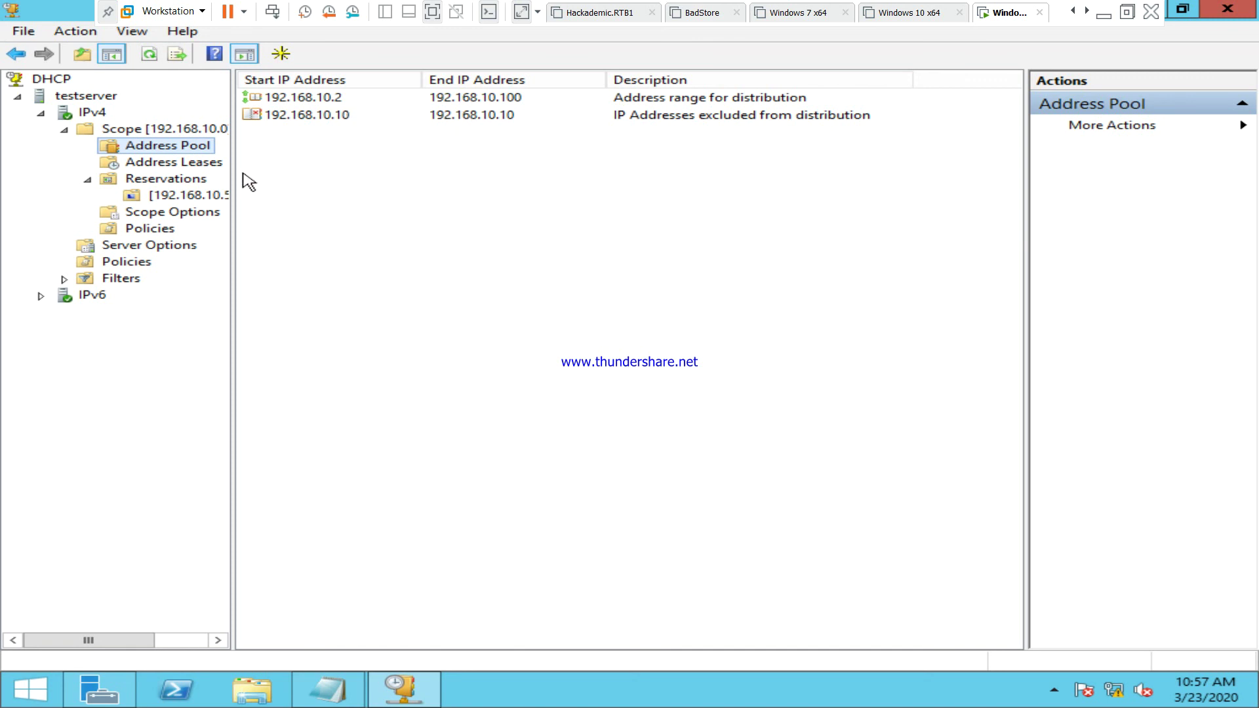
pyautogui.click(197, 195)
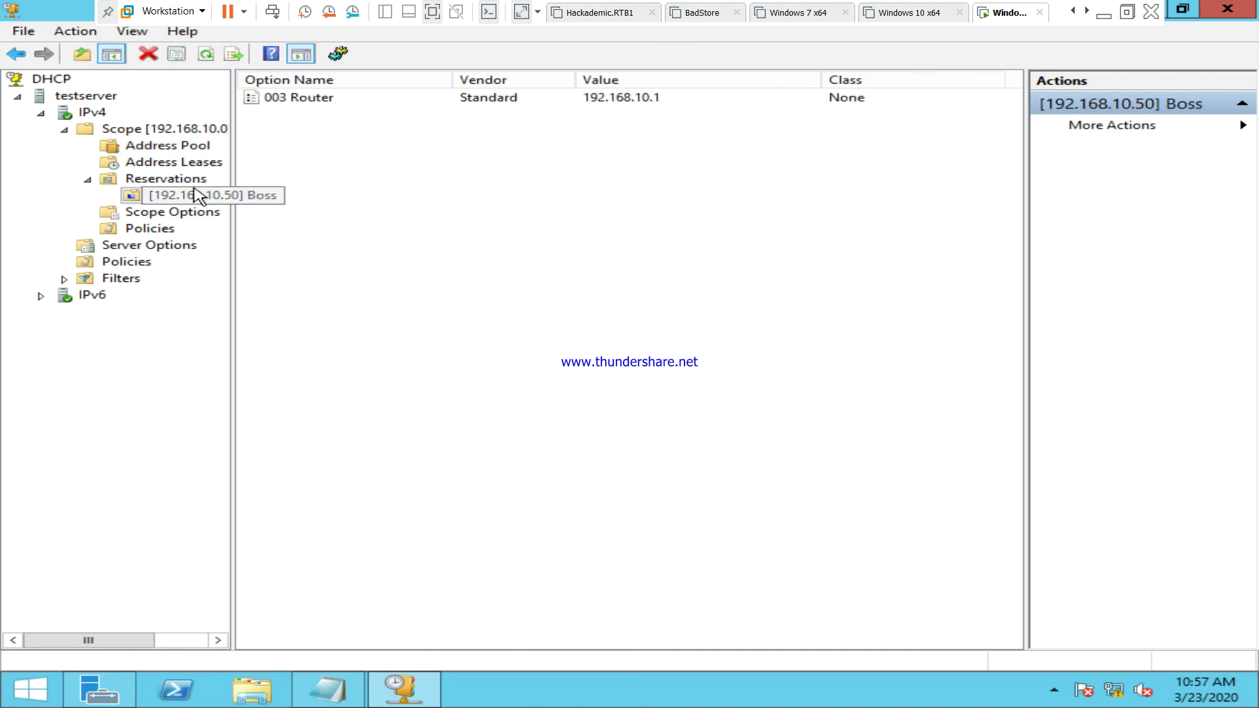
pyautogui.click(185, 177)
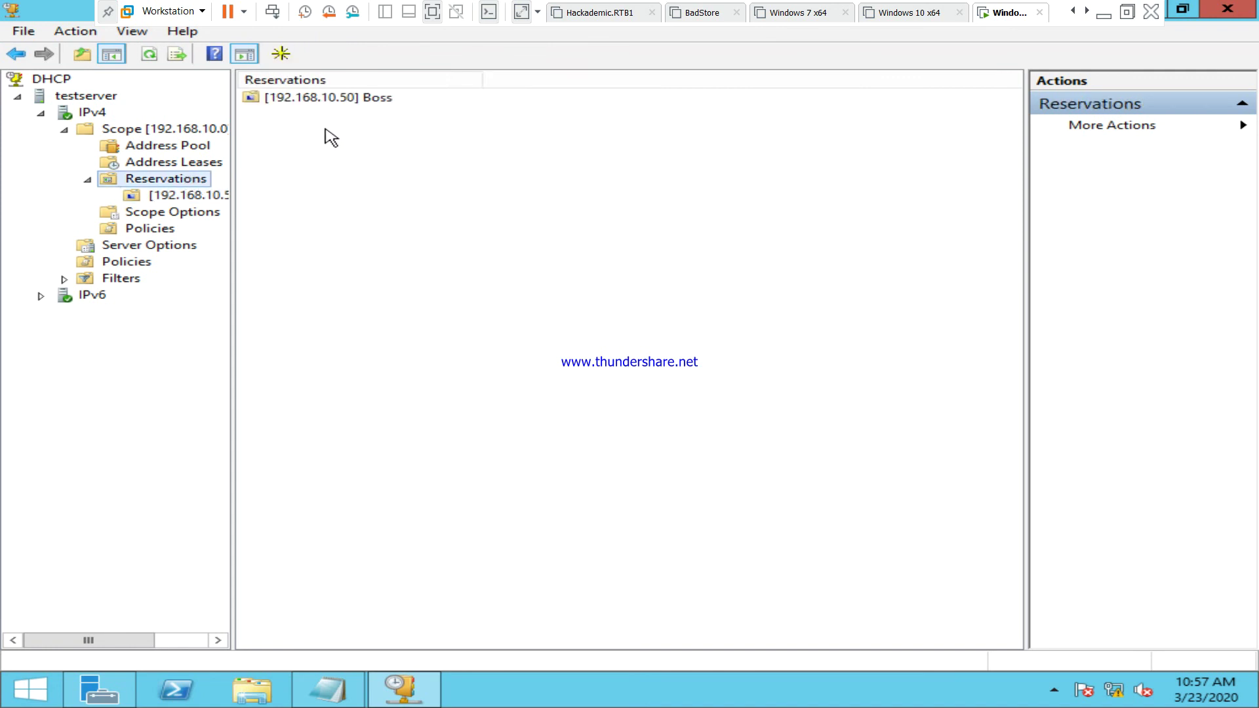
pyautogui.click(344, 101)
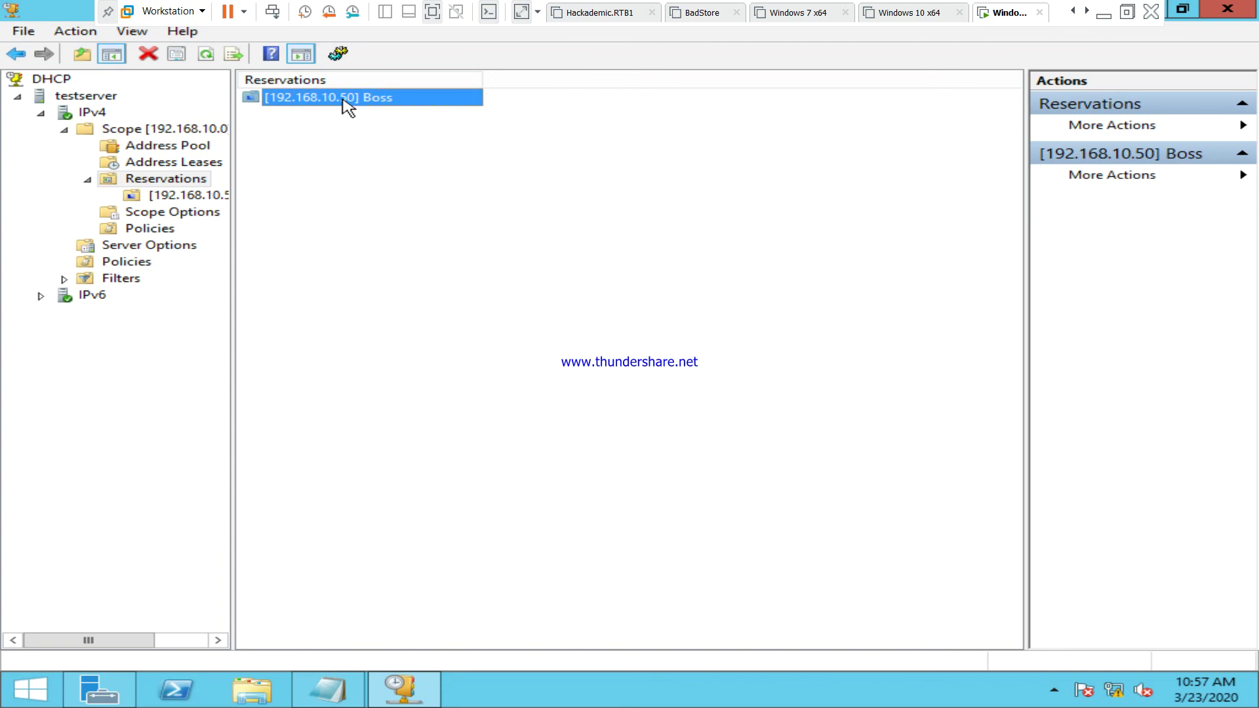
pyautogui.hotkey('ctrl', 'alt')
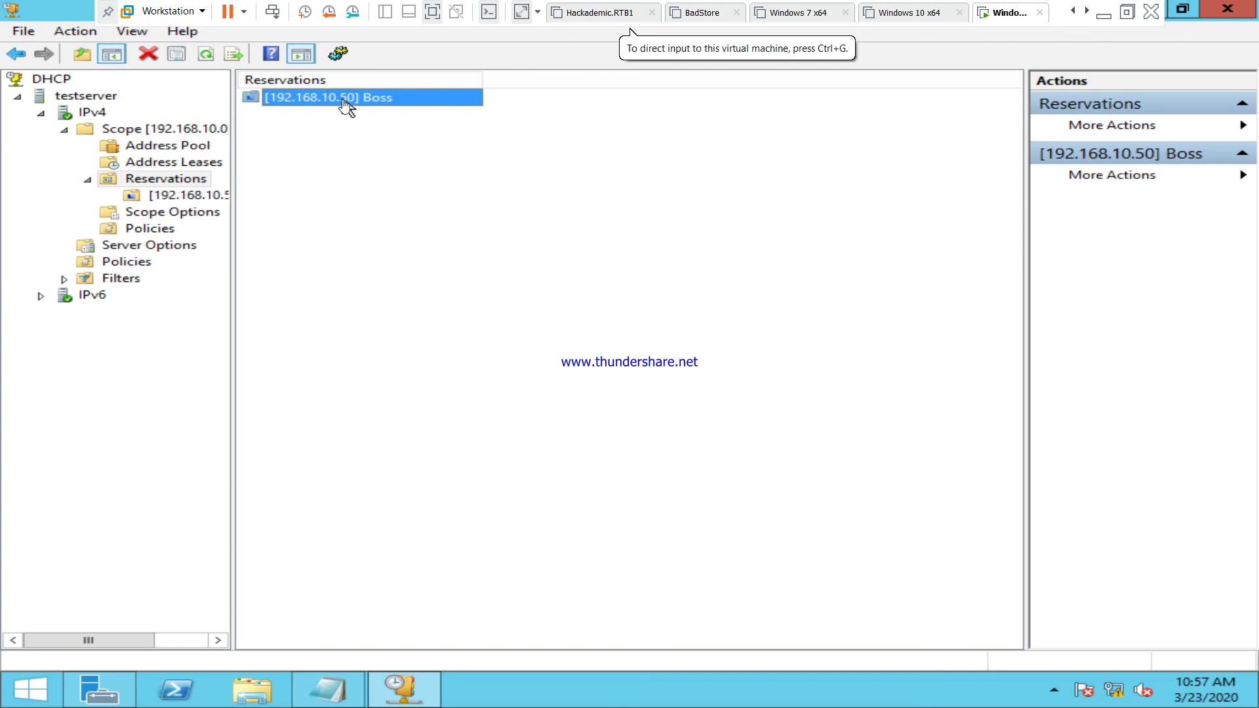